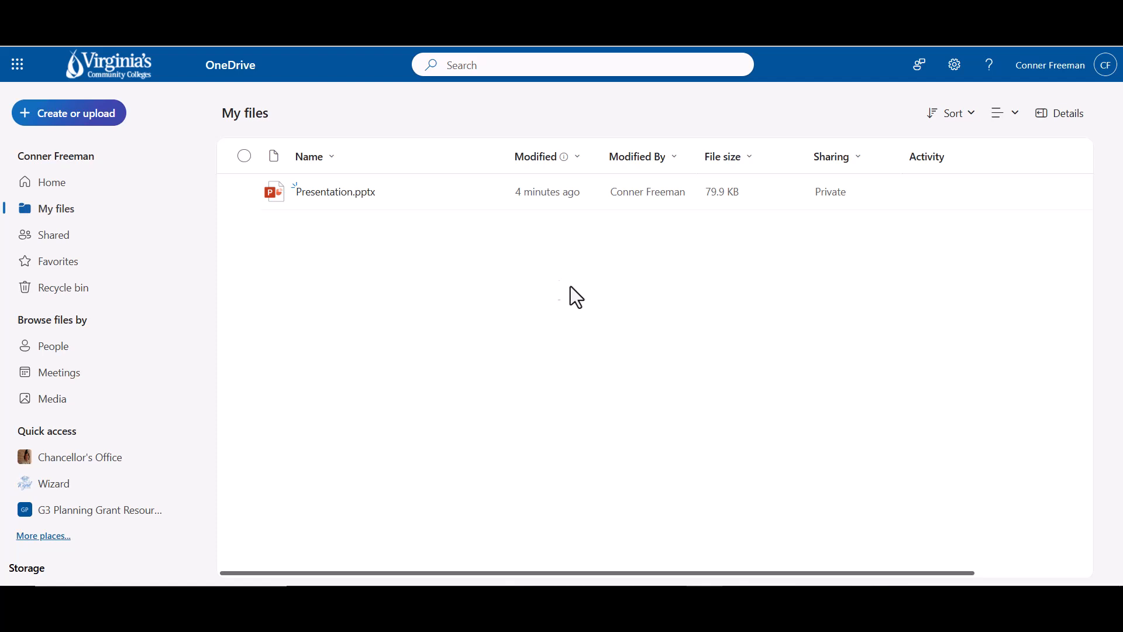
# Rename Presentation.pptx to BUS 100 Sales Presentation
pyautogui.rightClick(411, 193)
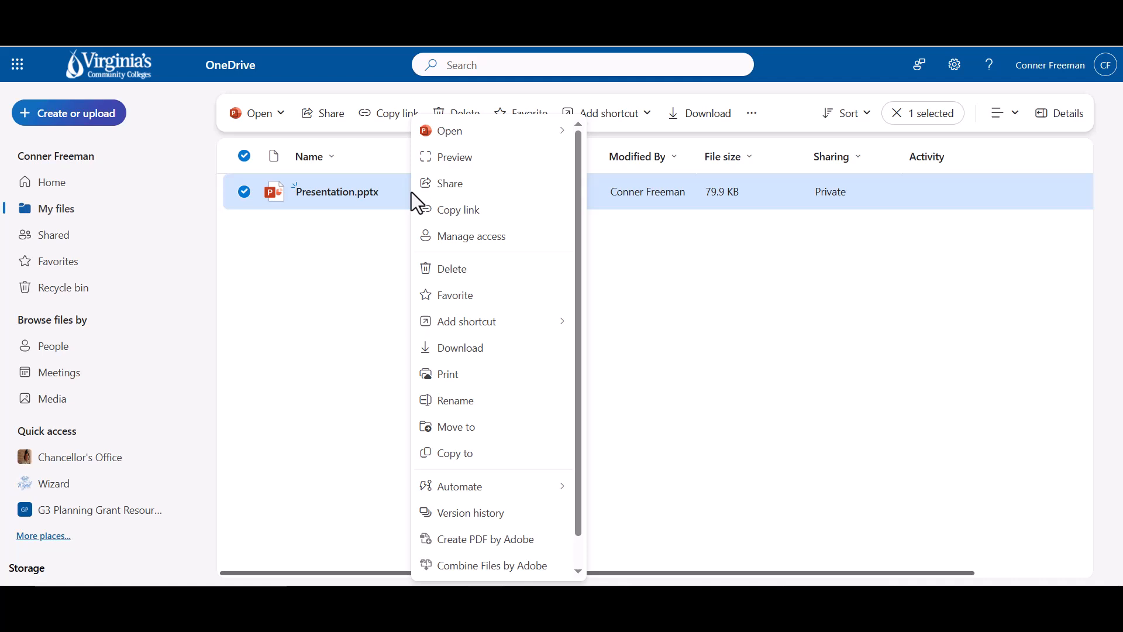
pyautogui.click(500, 403)
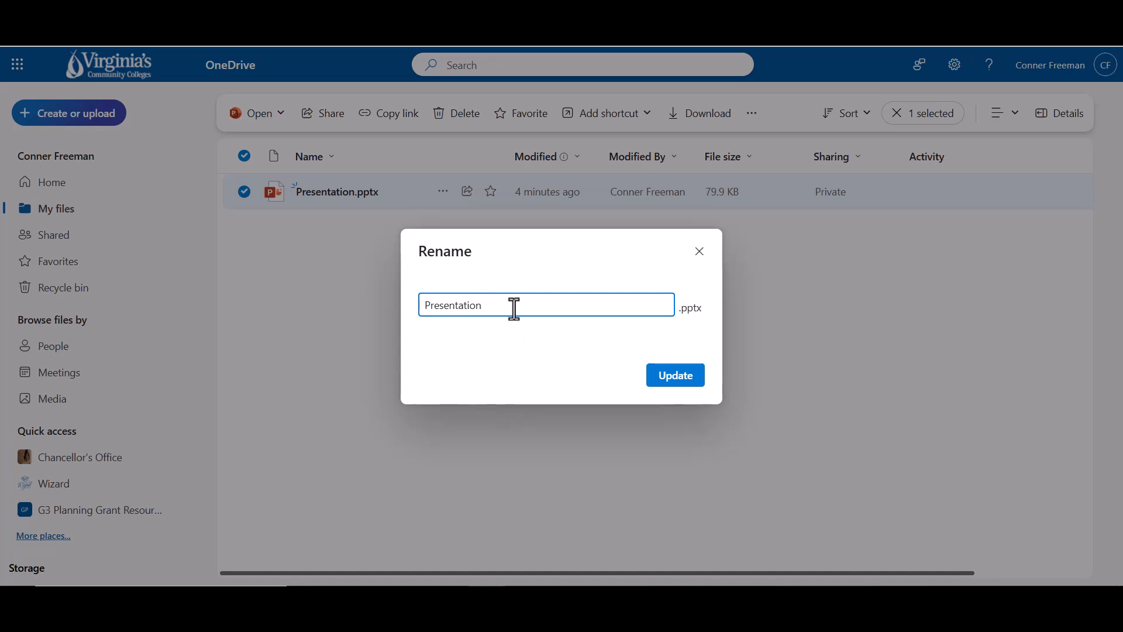
pyautogui.moveTo(514, 308); pyautogui.dragTo(426, 310)
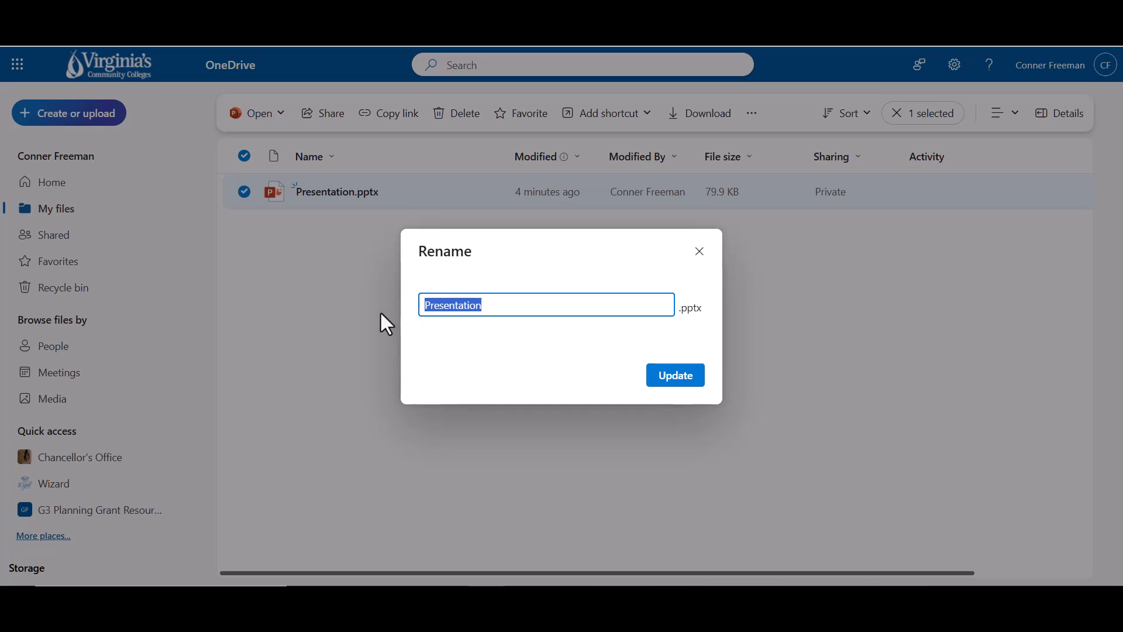
pyautogui.press('BackSpace')
pyautogui.write('BUS 100 Sales Presentation')
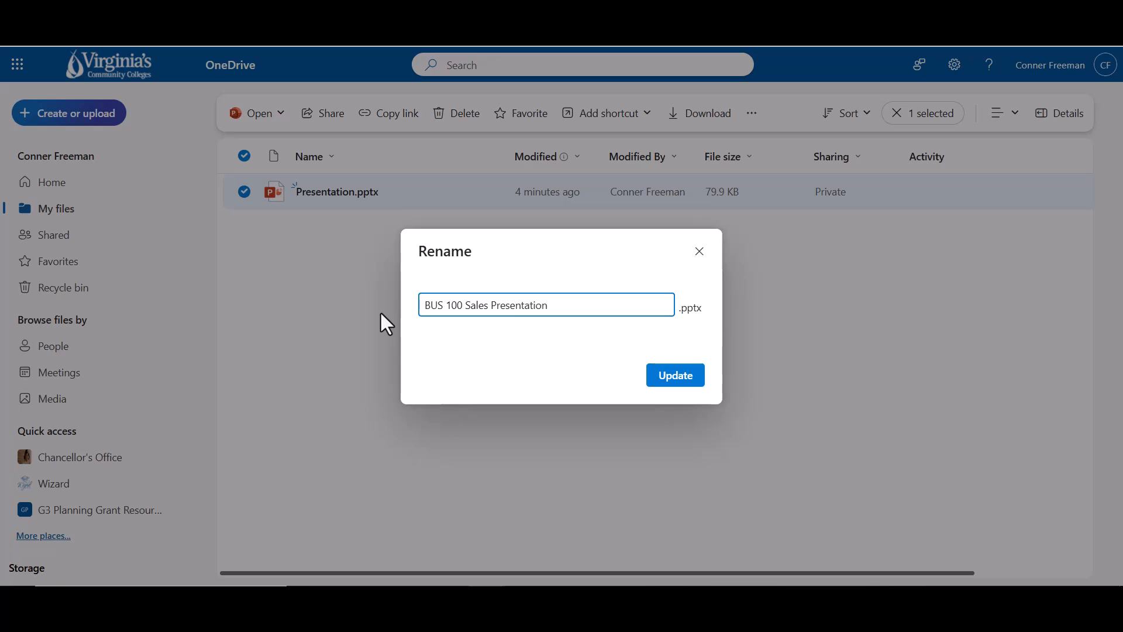
pyautogui.click(677, 380)
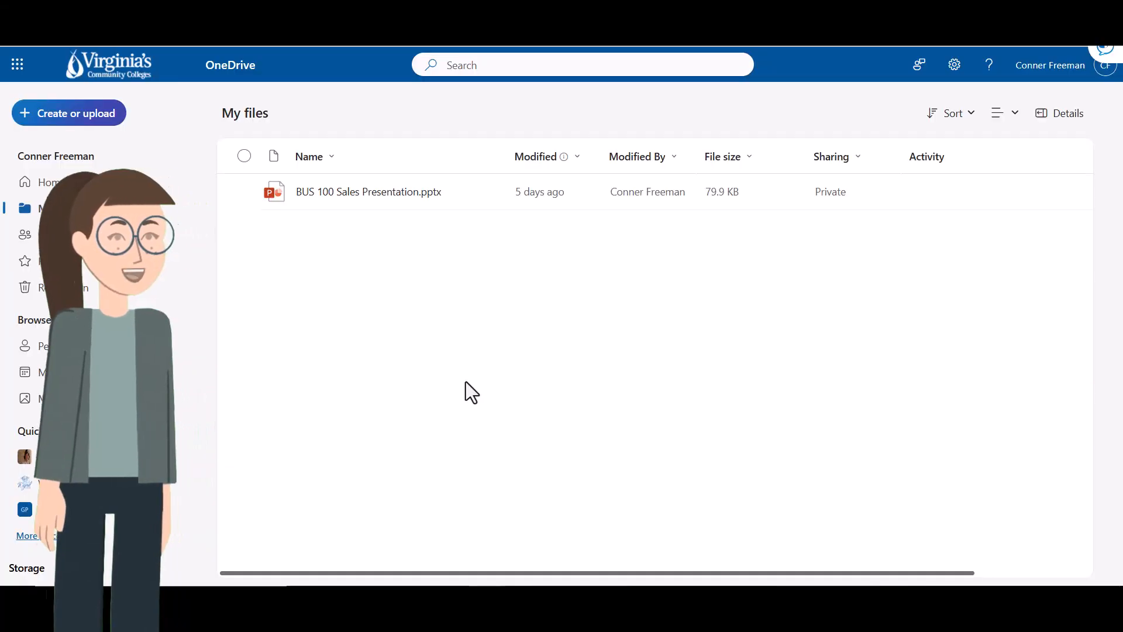
# Create a blue folder named BUS 100 in My files
pyautogui.click(93, 117)
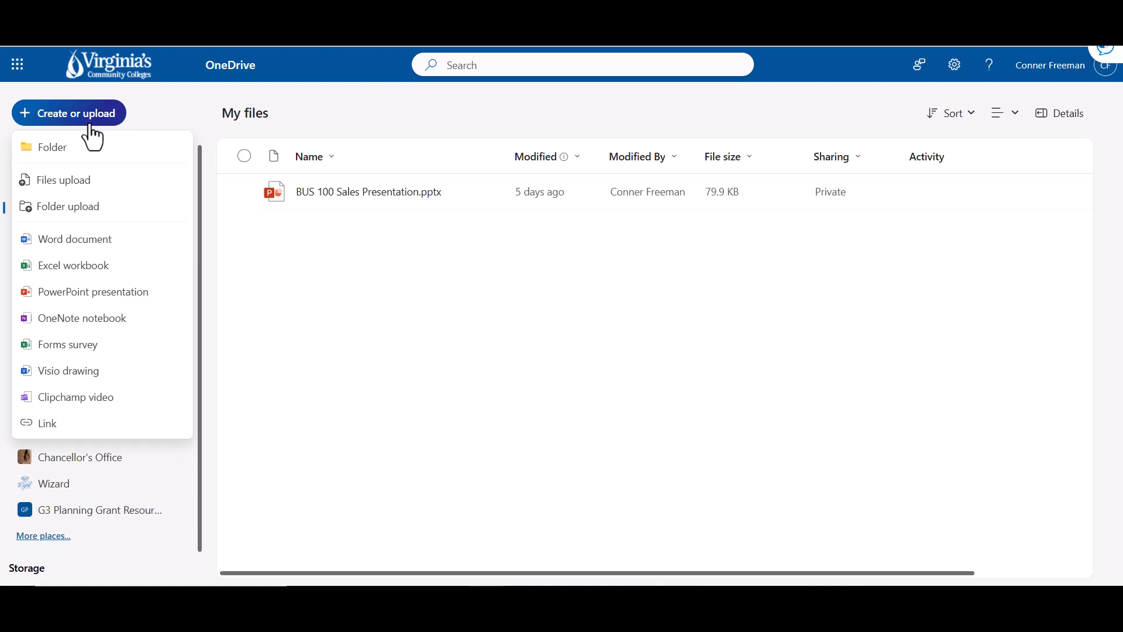
pyautogui.click(97, 155)
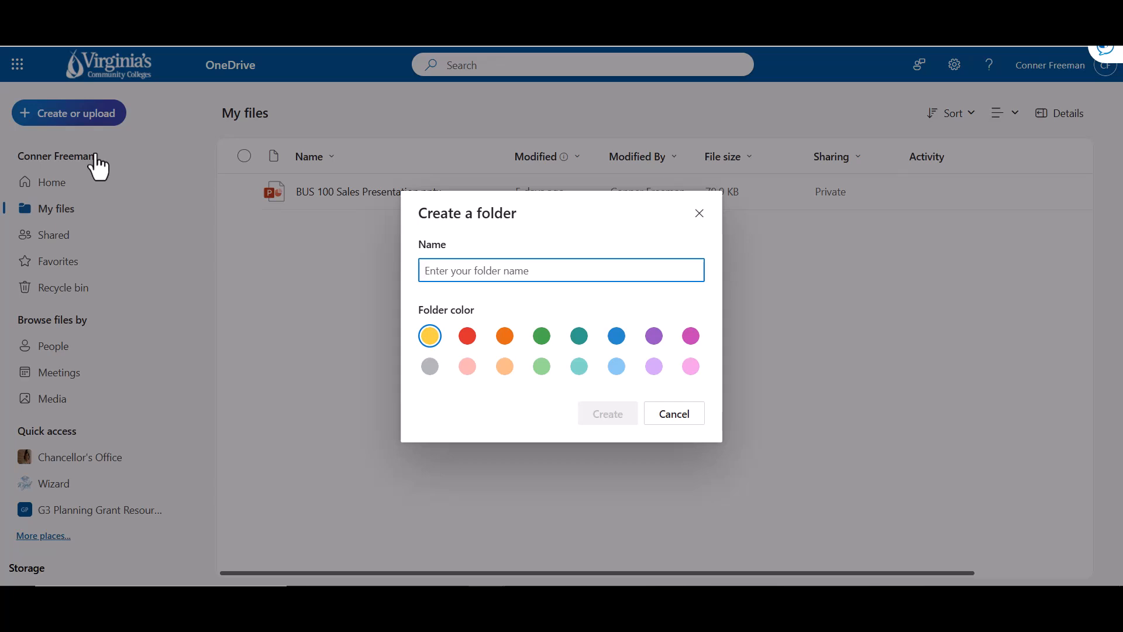
pyautogui.write('BUS 100')
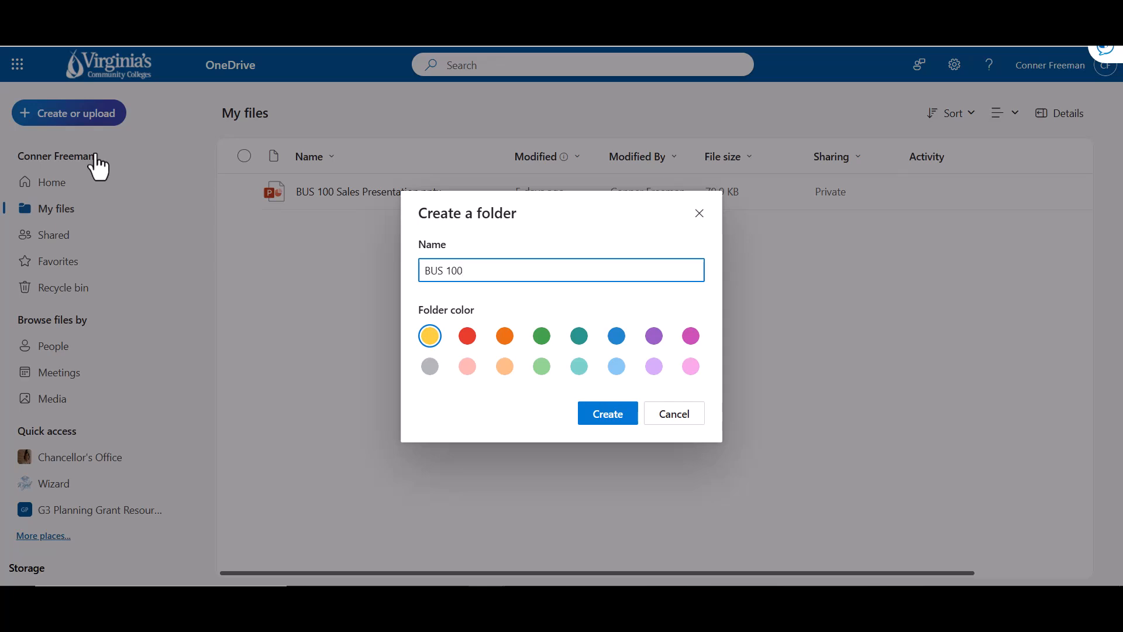
pyautogui.click(615, 337)
pyautogui.click(620, 415)
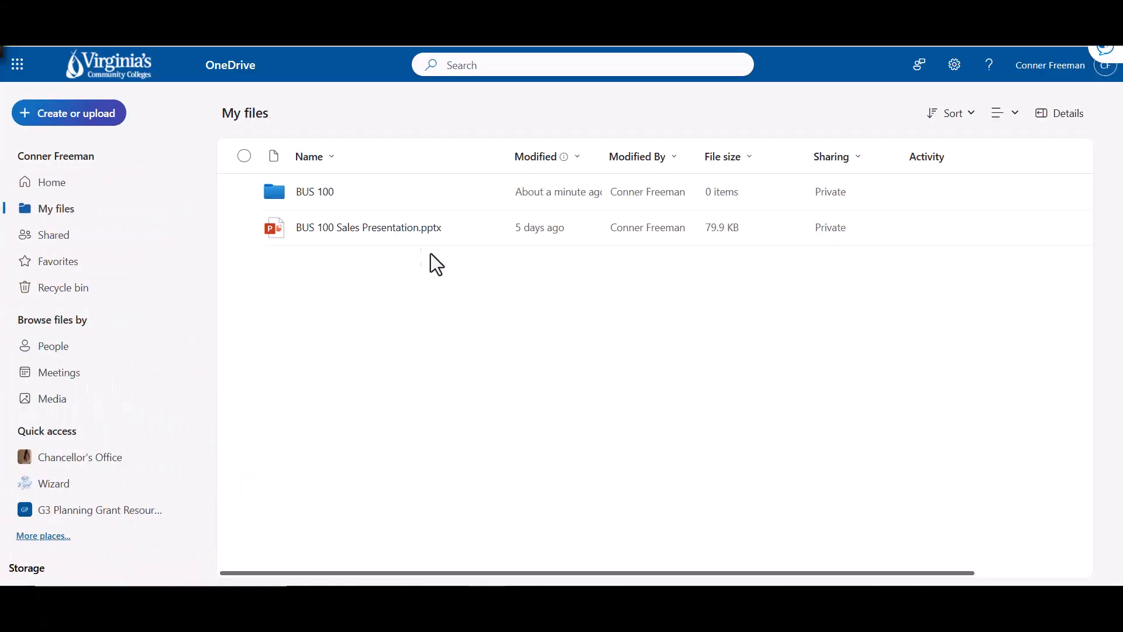
# Move BUS 100 Sales Presentation.pptx into the BUS 100 folder and open that folder
pyautogui.moveTo(398, 237)
pyautogui.moveTo(399, 237); pyautogui.dragTo(382, 188)
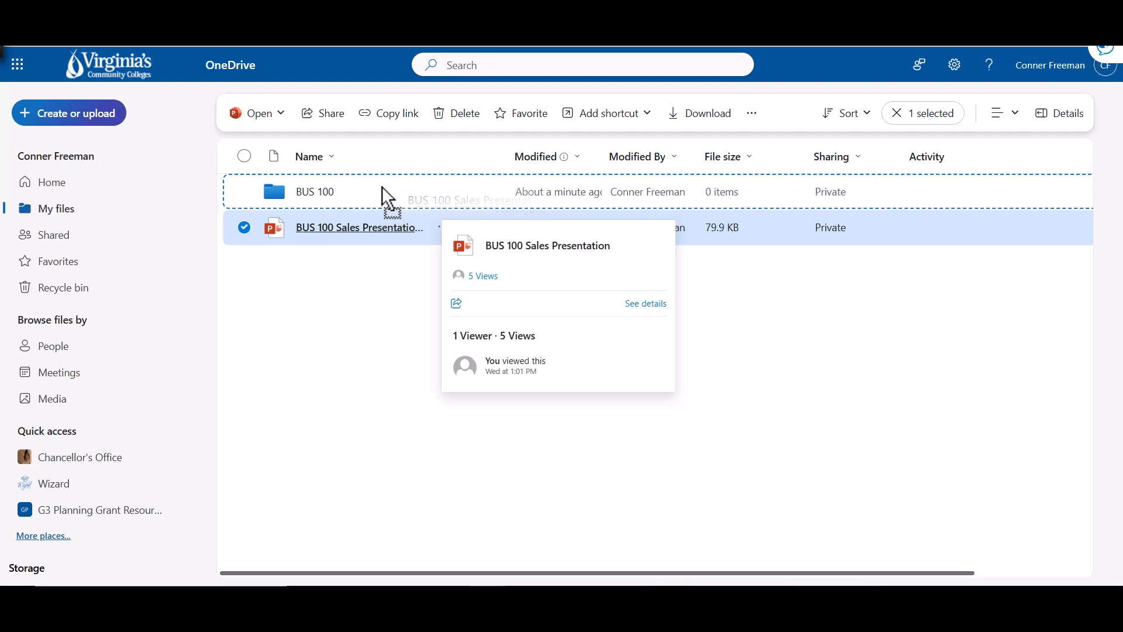
pyautogui.moveTo(382, 187); pyautogui.dragTo(381, 187)
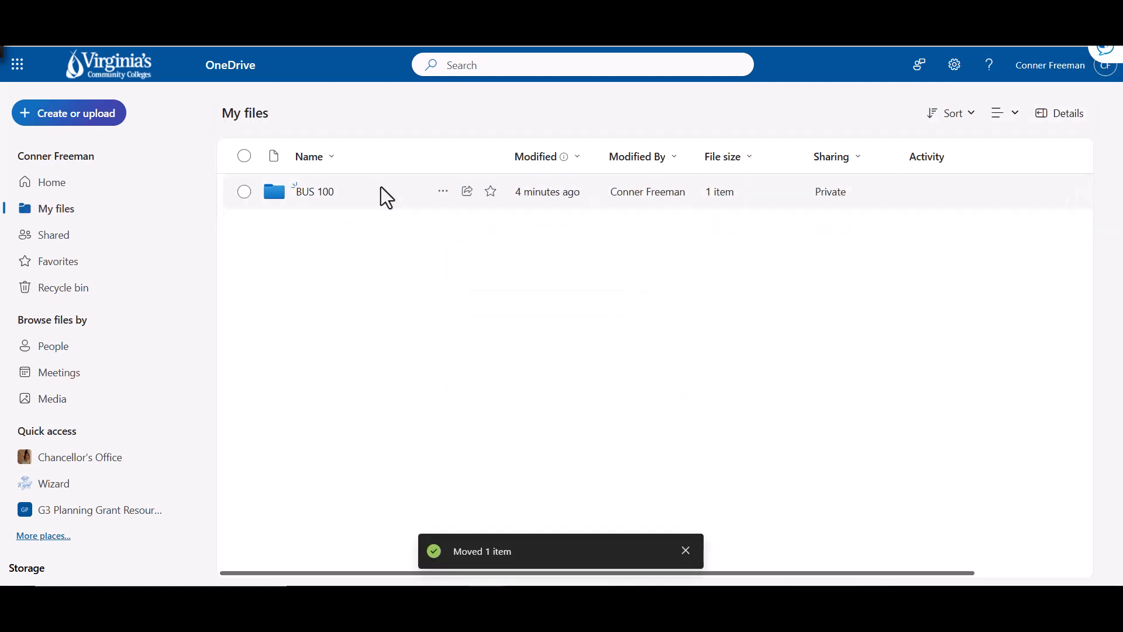
pyautogui.click(323, 199)
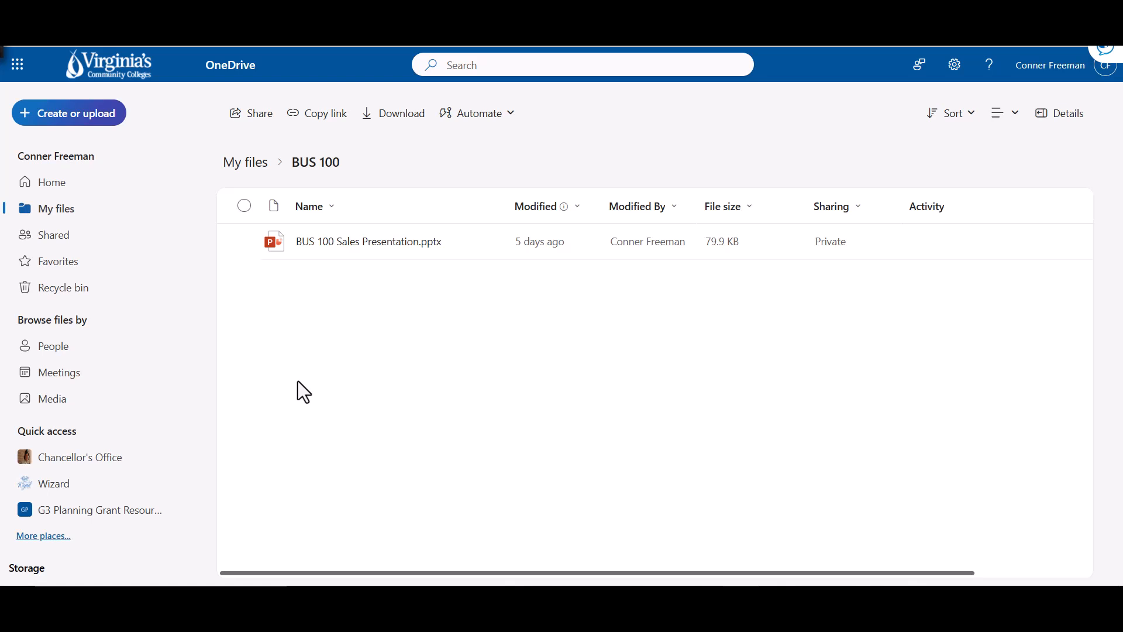
# Create a folder named Germanna Community College in My files, keeping the default yellow color
pyautogui.click(133, 219)
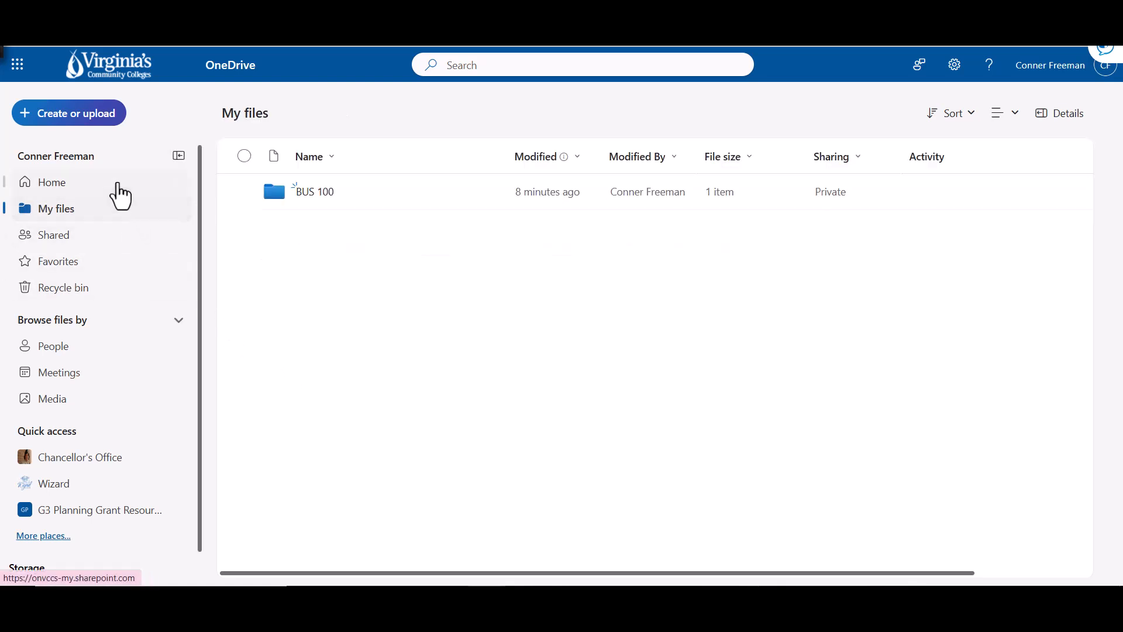
pyautogui.click(108, 133)
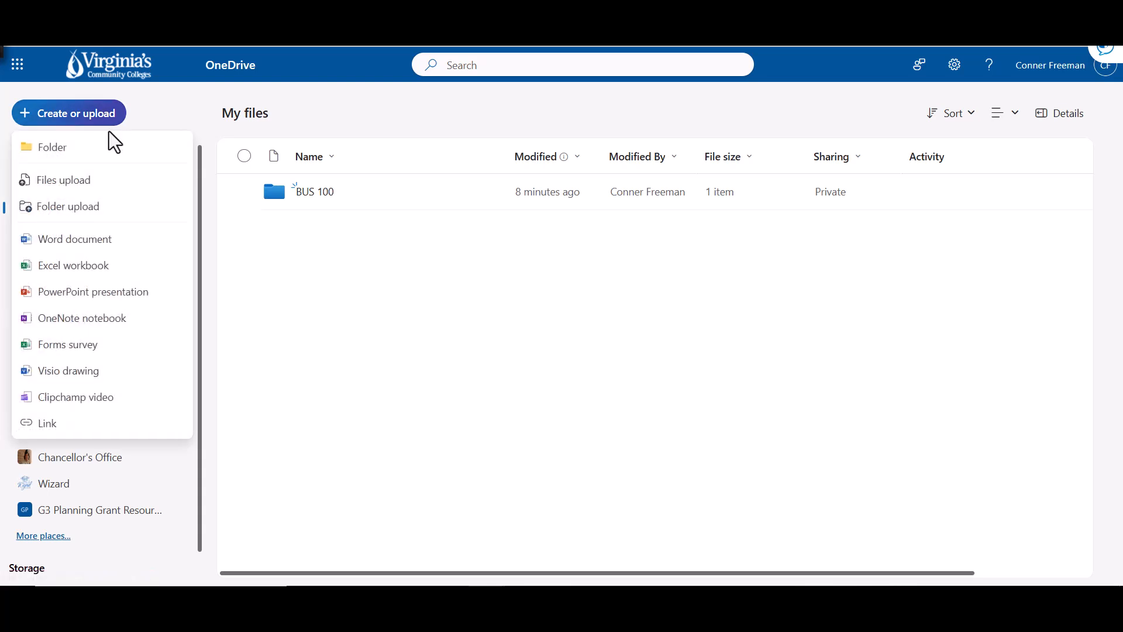
pyautogui.click(114, 154)
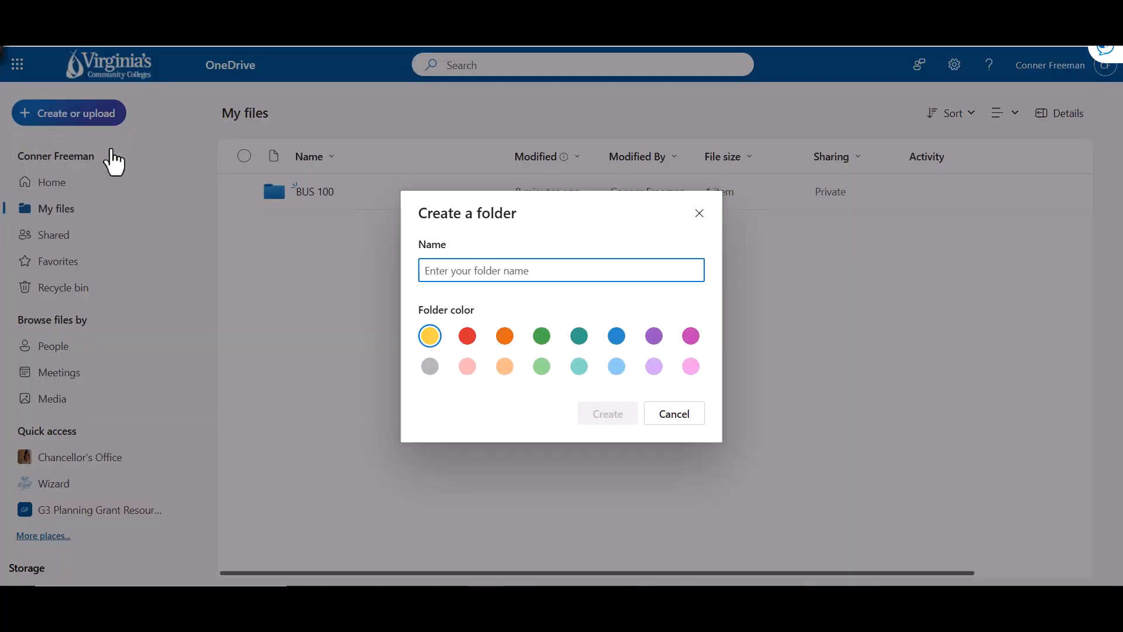
pyautogui.write('Germanna Community College')
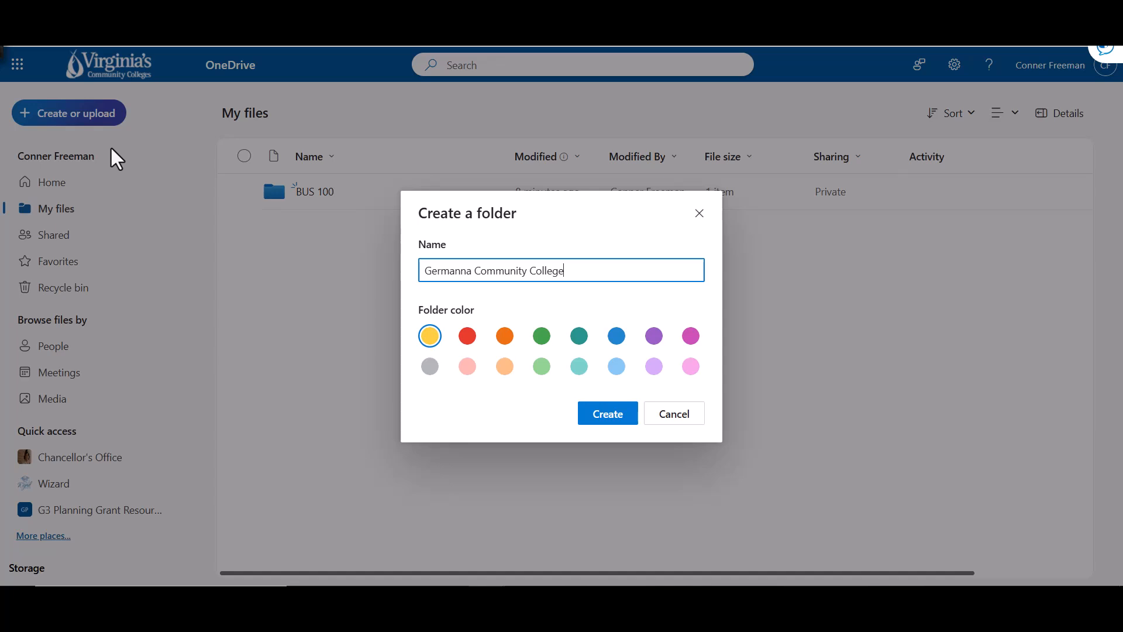
pyautogui.click(618, 419)
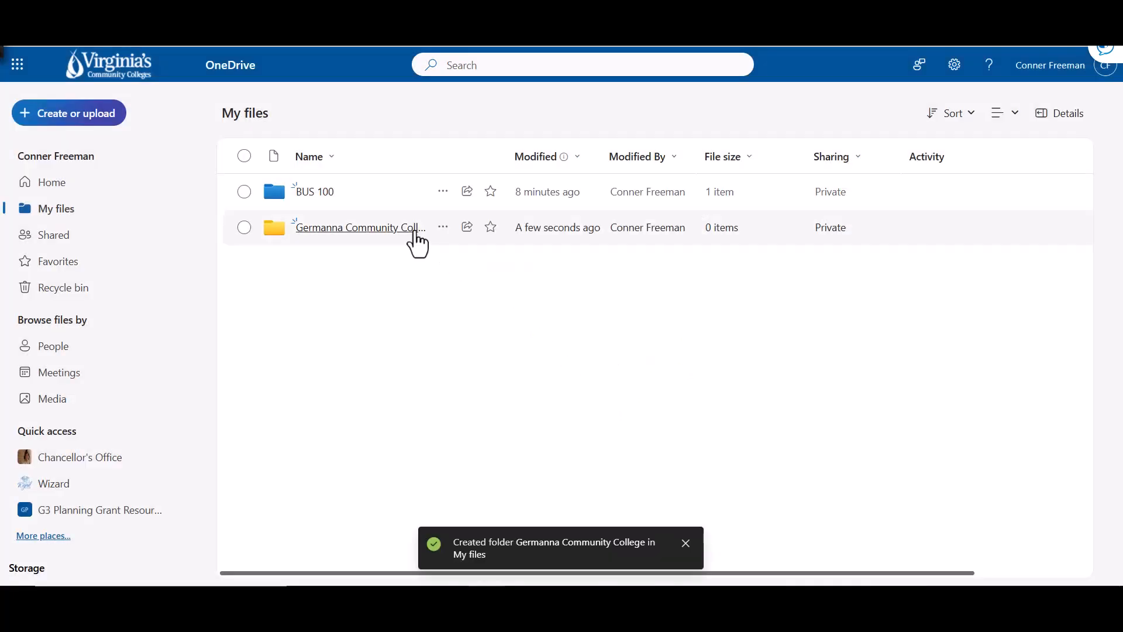
# Create a subfolder named Fall inside the Germanna Community College folder
pyautogui.click(417, 228)
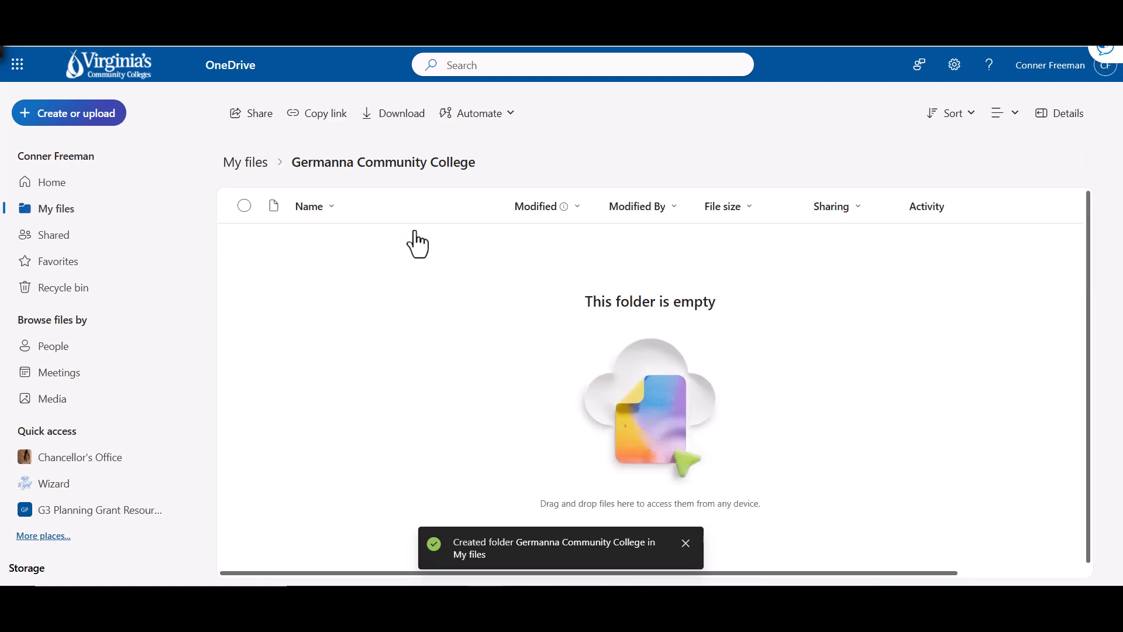
pyautogui.click(115, 119)
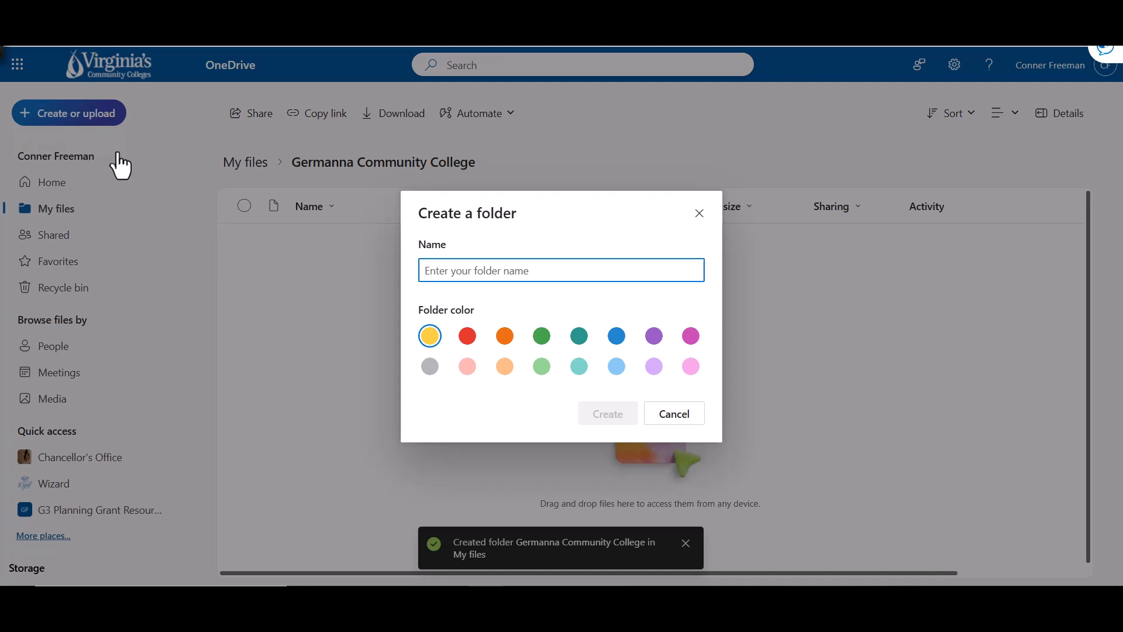
pyautogui.write('Fall')
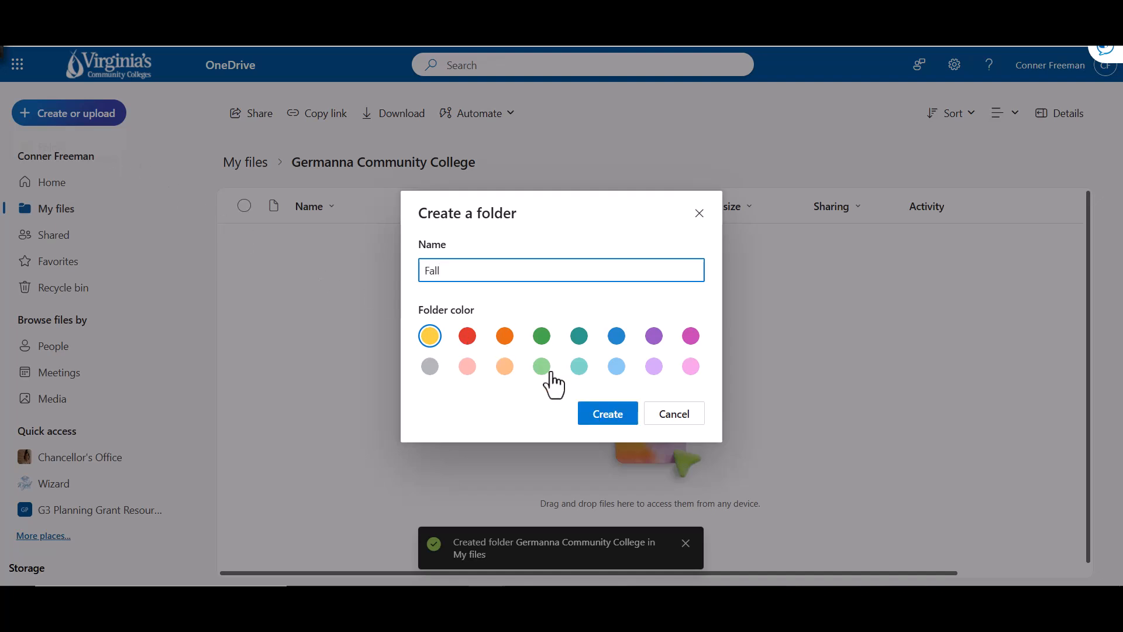
pyautogui.click(624, 412)
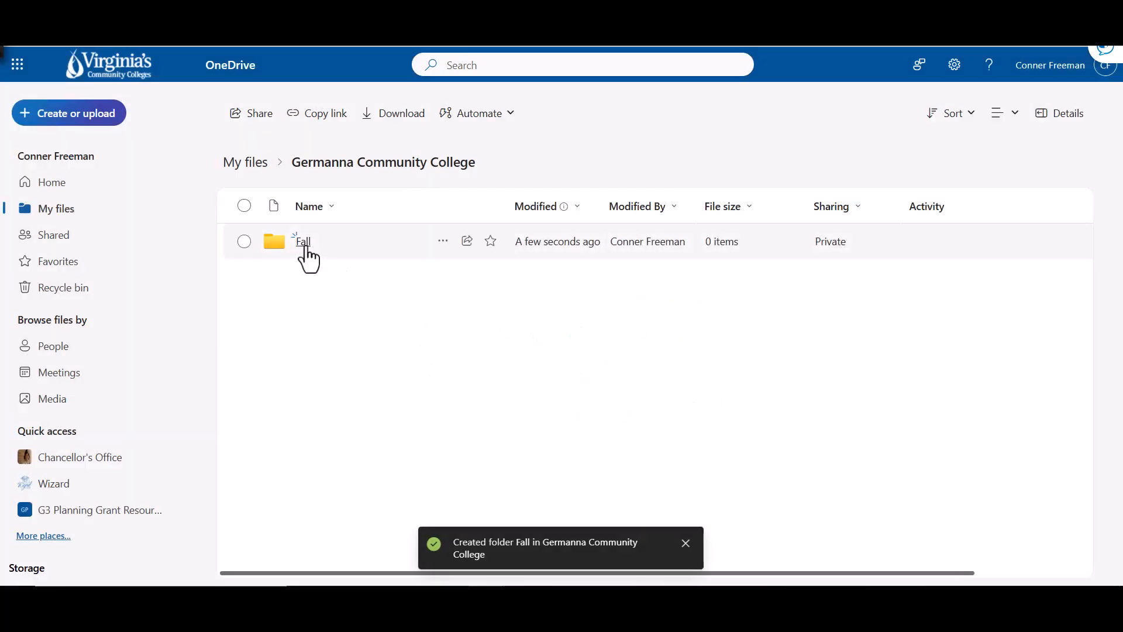
# Open the Fall folder and create a subfolder named MTH 154 in it
pyautogui.click(304, 242)
pyautogui.click(112, 117)
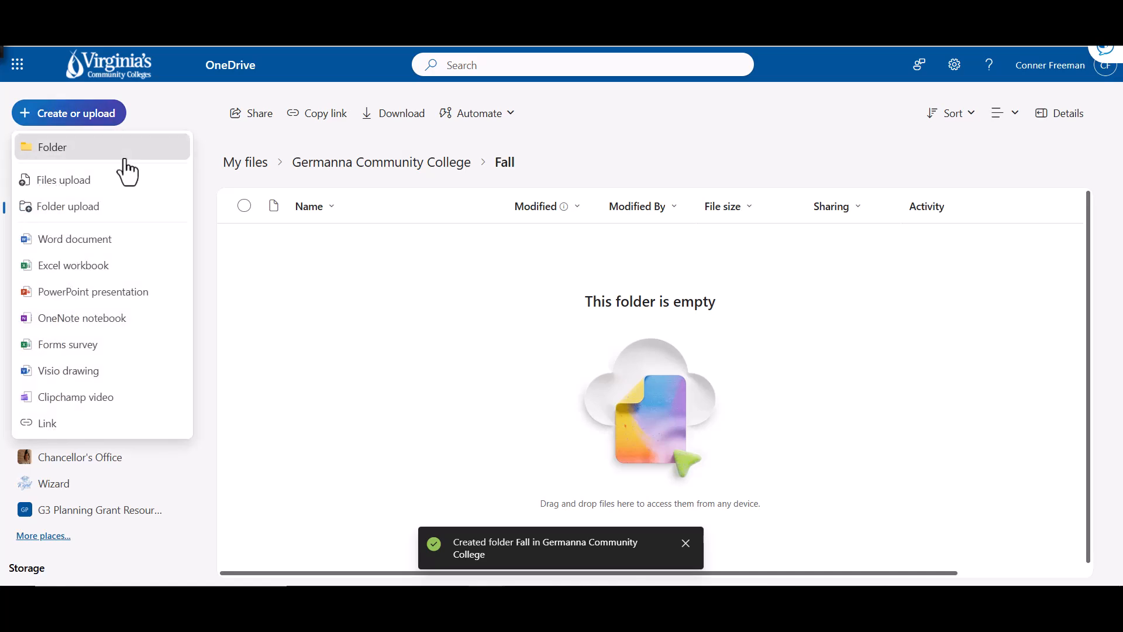
pyautogui.click(126, 151)
pyautogui.write('MTH 154')
pyautogui.click(624, 413)
# Create another subfolder named ENG 111 in the Fall folder
pyautogui.click(100, 117)
pyautogui.click(108, 152)
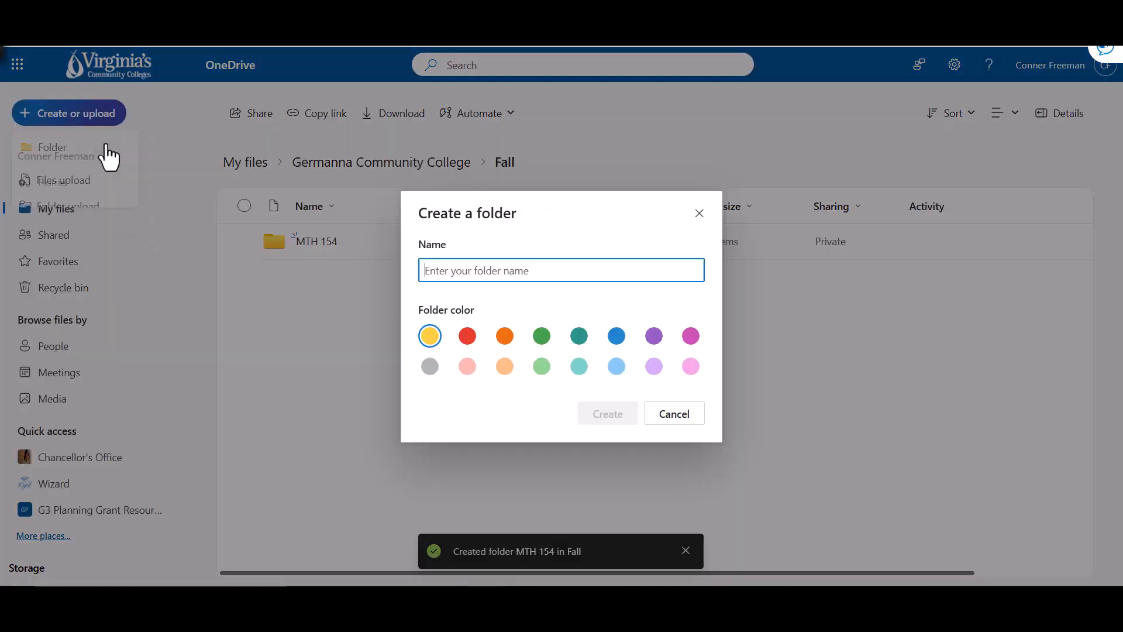
pyautogui.write('ENG 111')
pyautogui.click(623, 415)
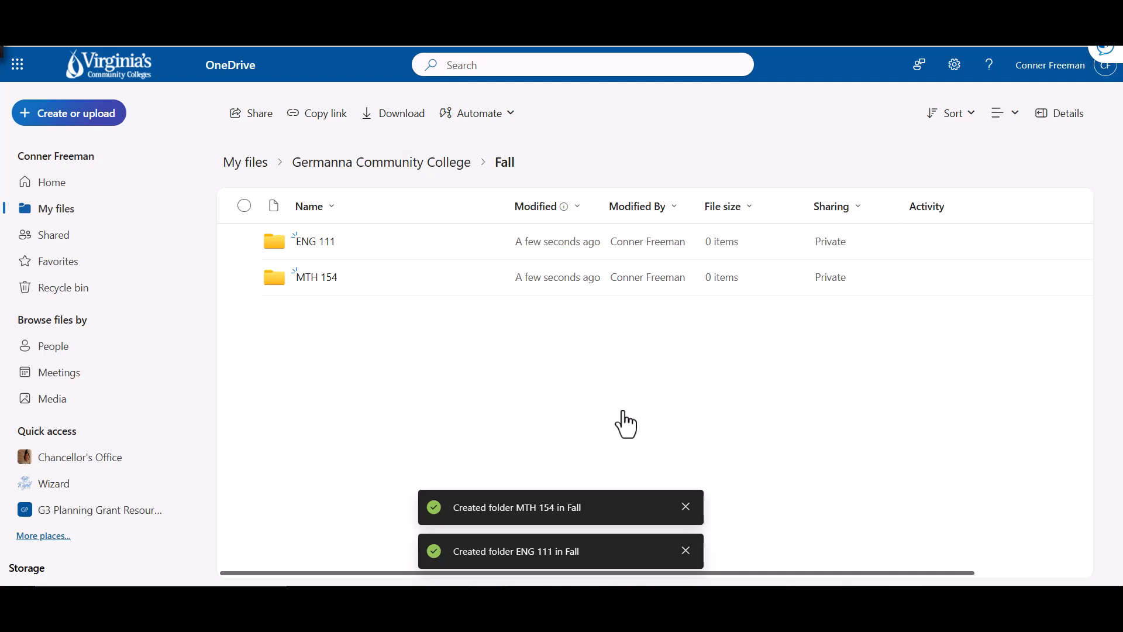
# Move the BUS 100 folder from My files through Germanna Community College into its Fall subfolder, and open Fall
pyautogui.click(169, 218)
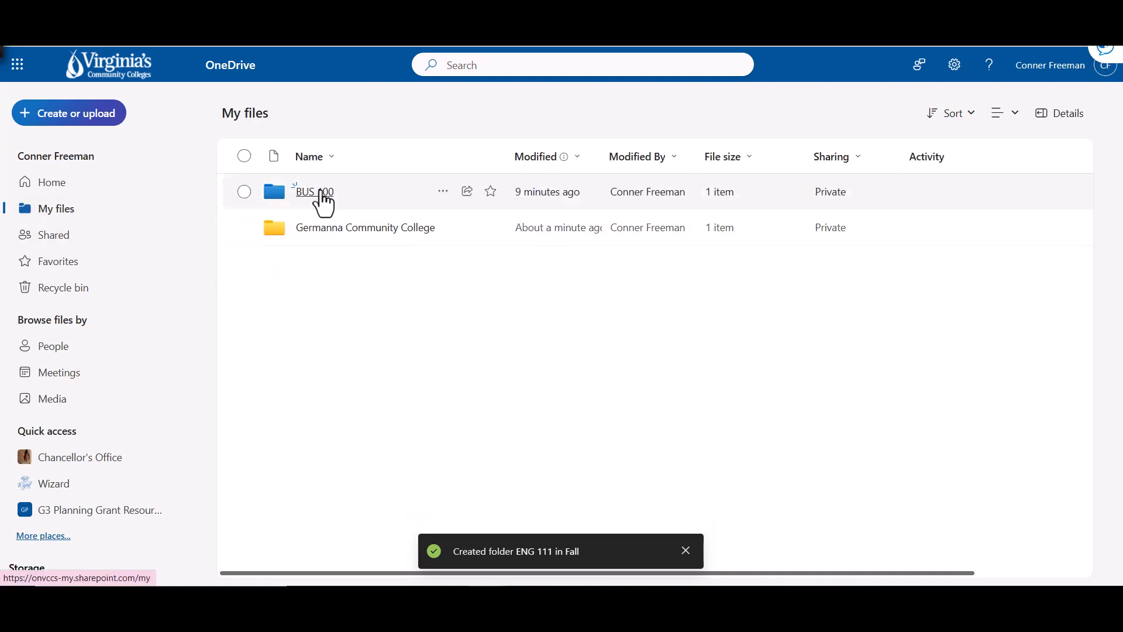
pyautogui.moveTo(323, 198); pyautogui.dragTo(332, 225)
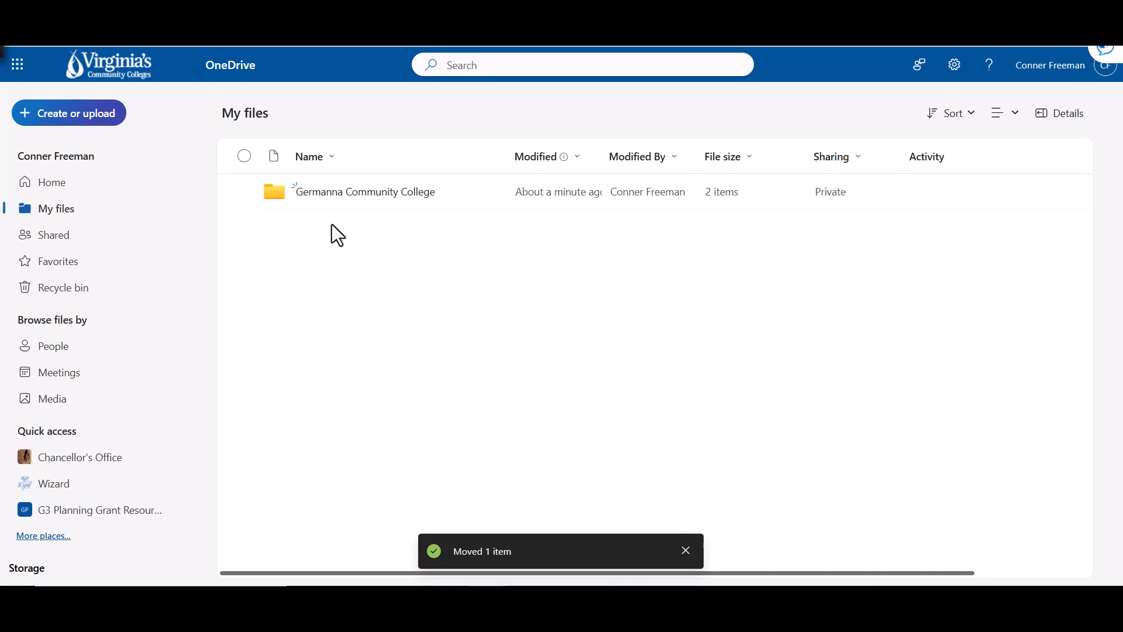
pyautogui.click(355, 194)
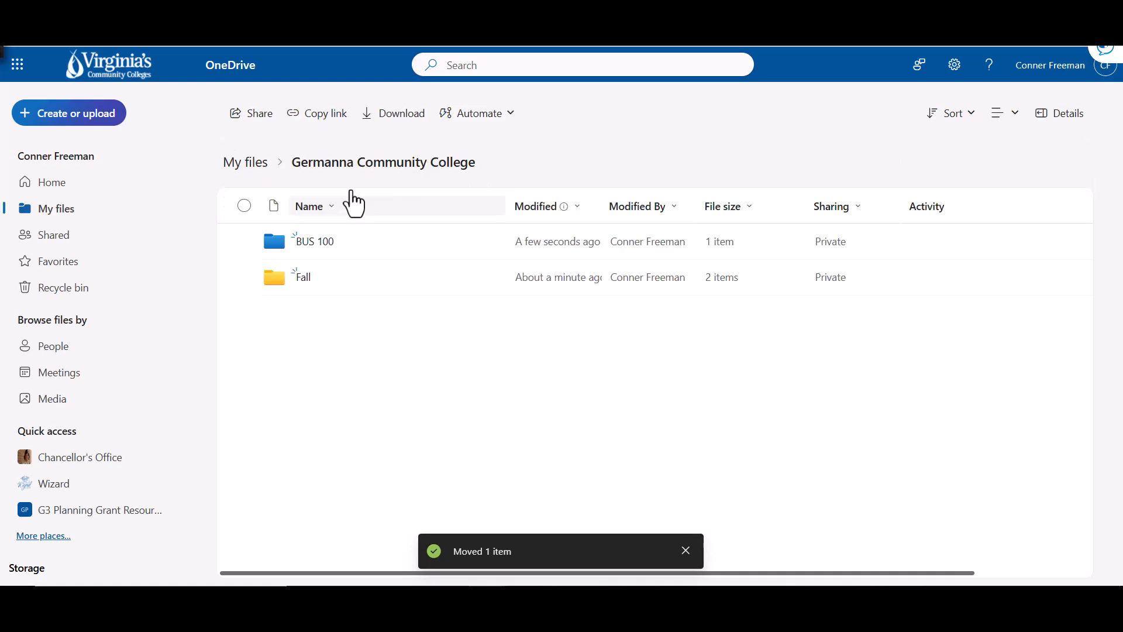
pyautogui.moveTo(331, 254); pyautogui.dragTo(331, 275)
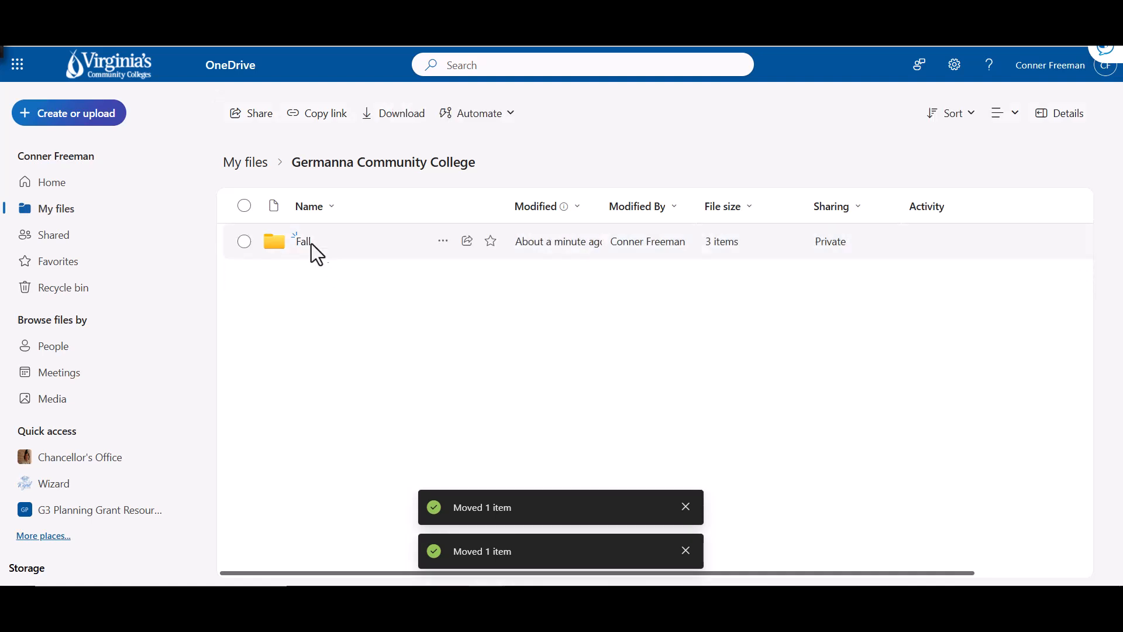
pyautogui.click(310, 244)
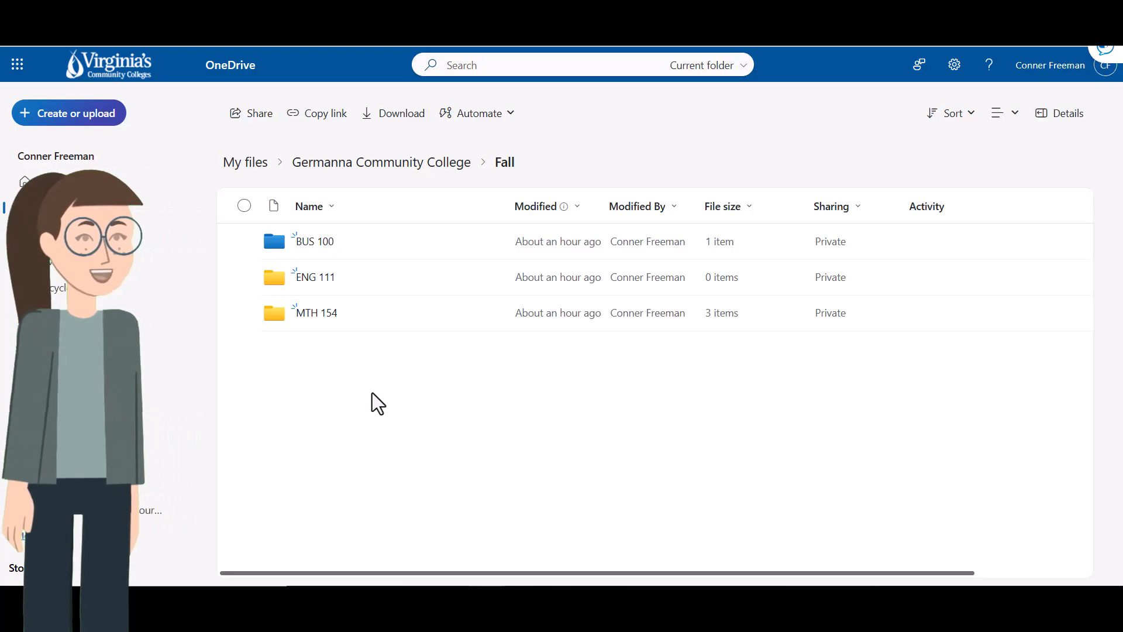
# Search within the MTH 154 folder for GPA, open the search scope options, and return to the Fall folder
pyautogui.click(326, 314)
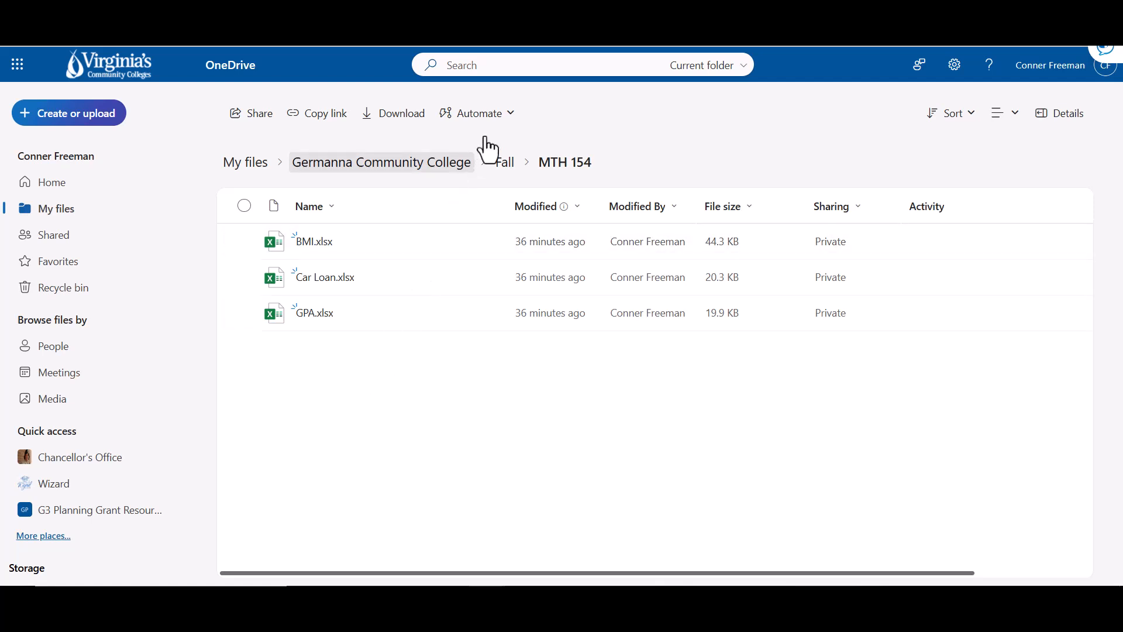
pyautogui.click(534, 64)
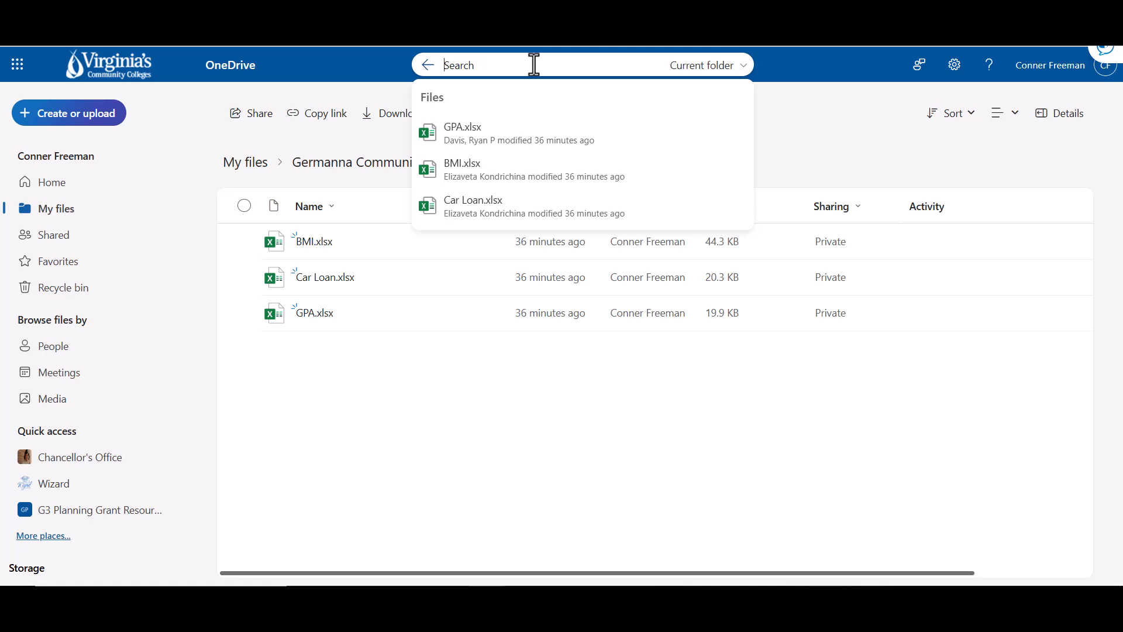
pyautogui.write('GPA')
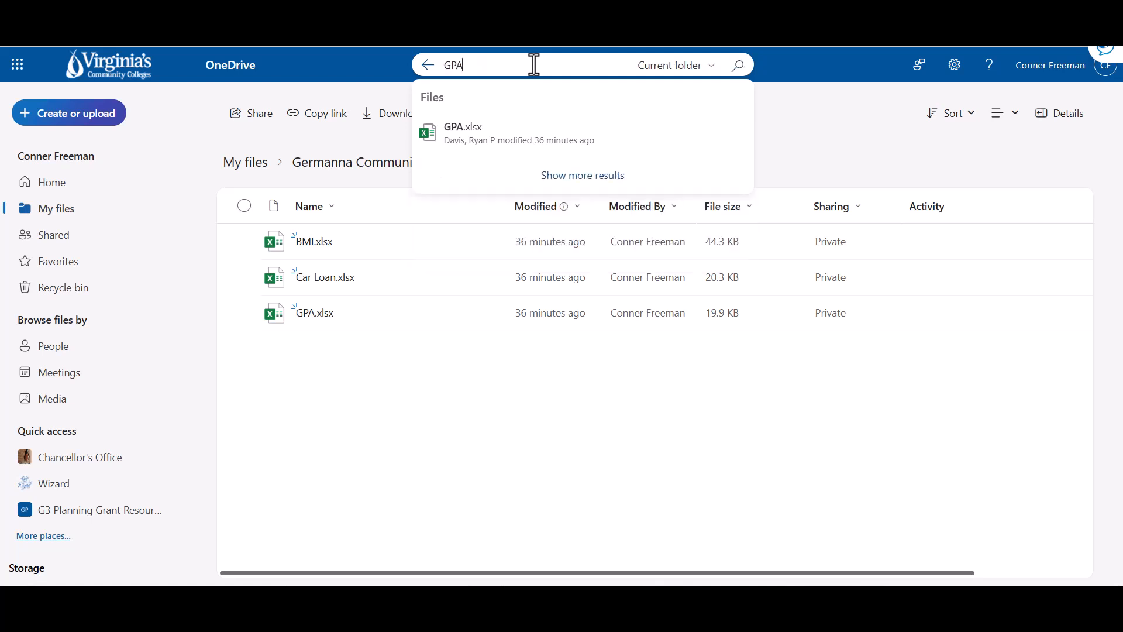
pyautogui.press('Return')
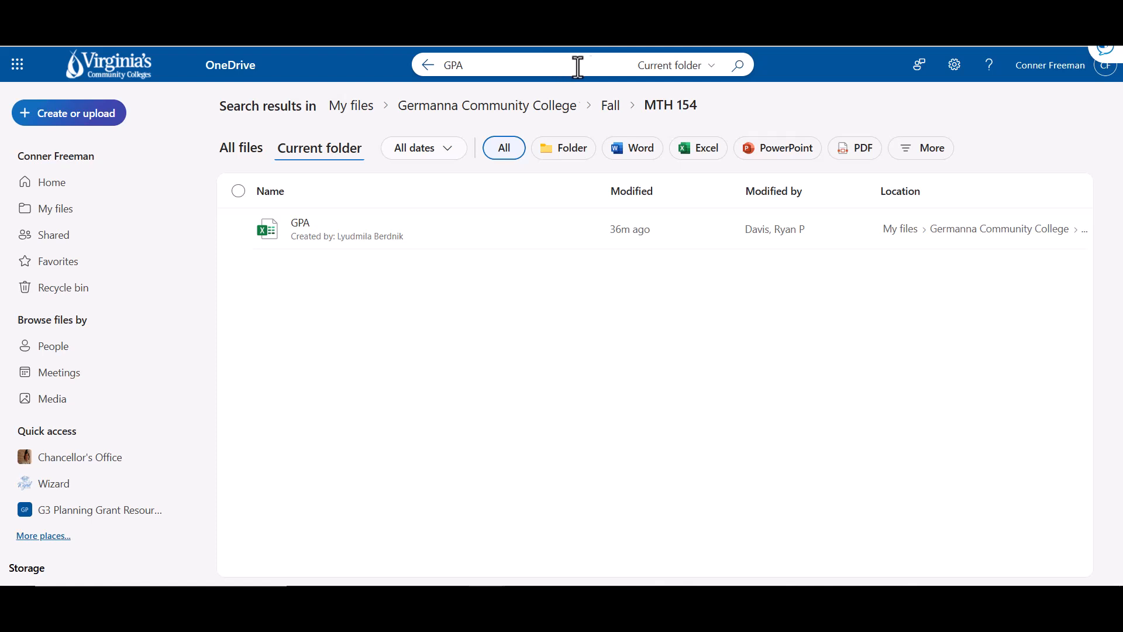
pyautogui.click(705, 71)
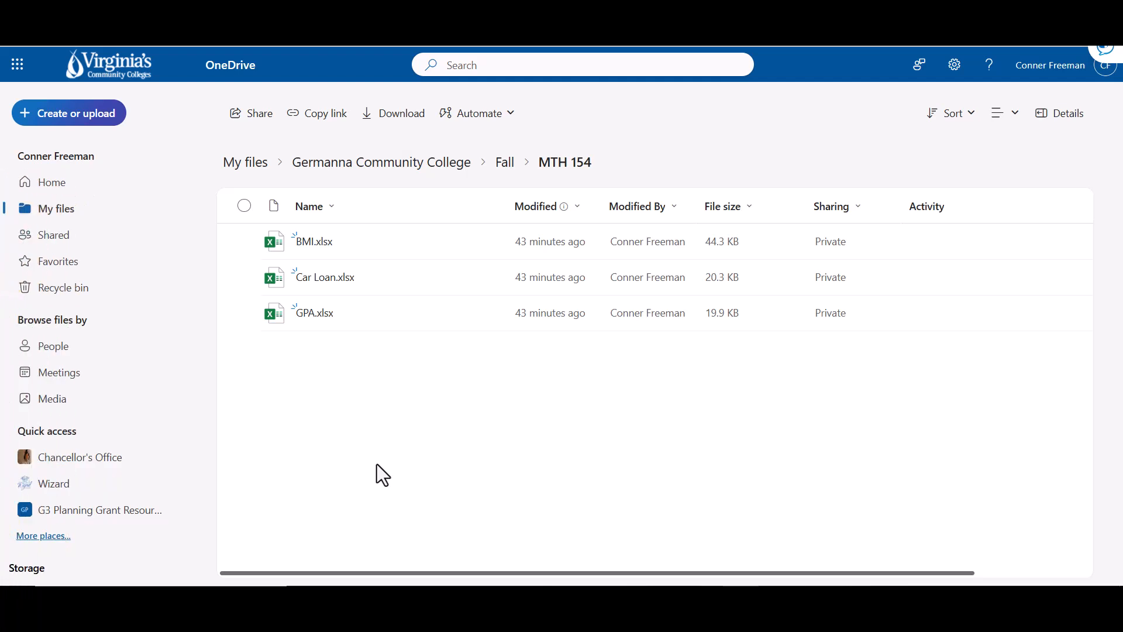
pyautogui.click(508, 172)
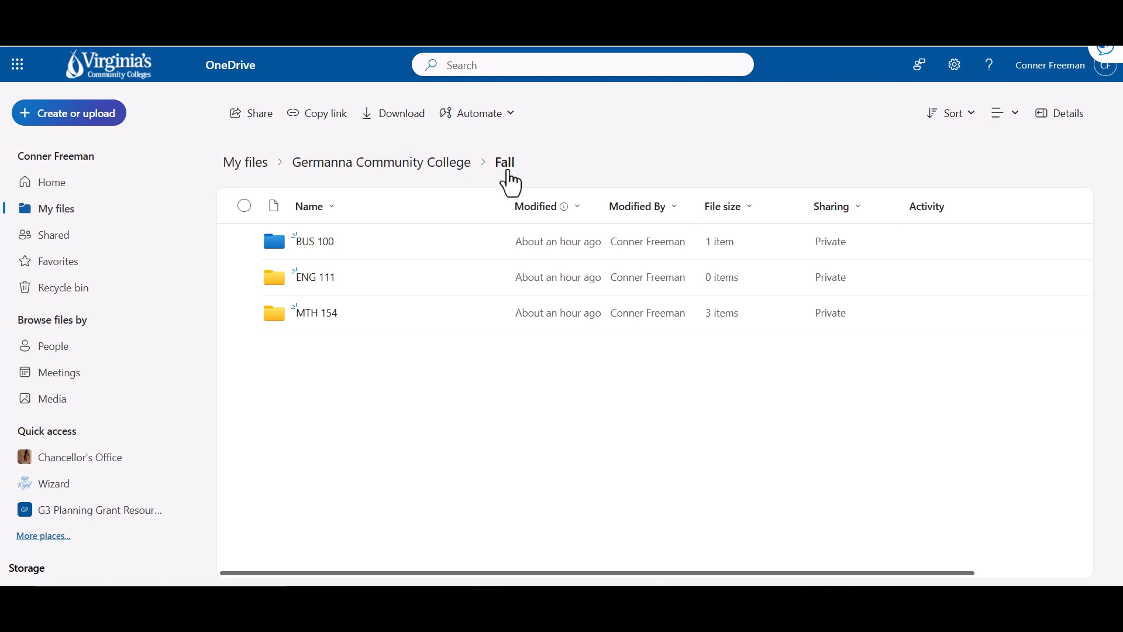
# Open the BUS 100 folder and upload the BUS 100 Business Proposal Word document into it from the computer
pyautogui.click(315, 241)
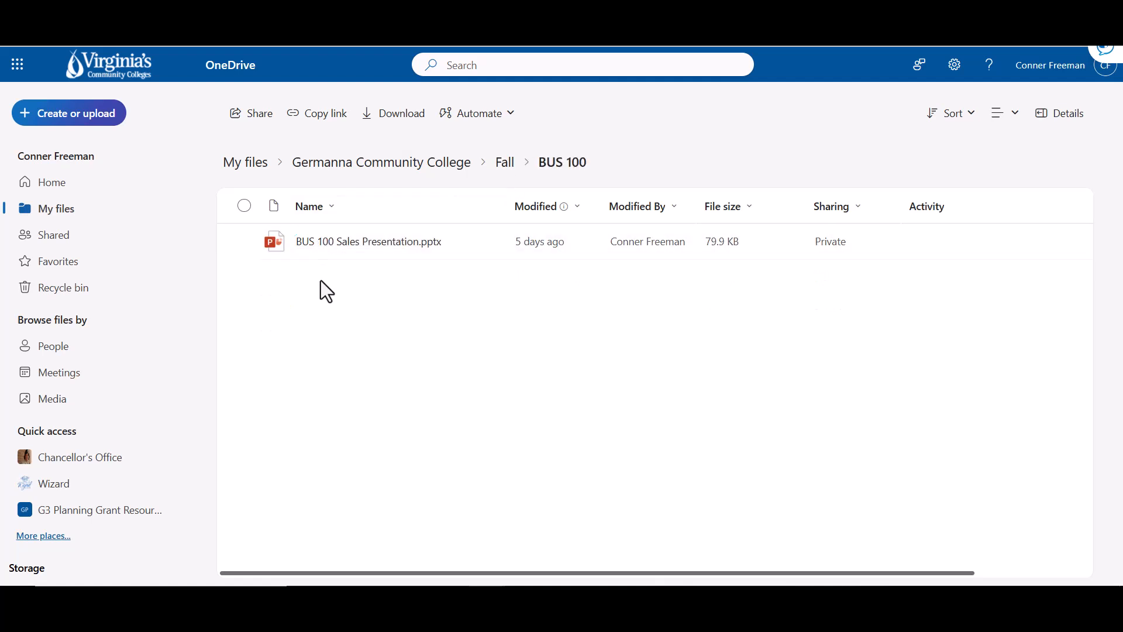
pyautogui.click(111, 120)
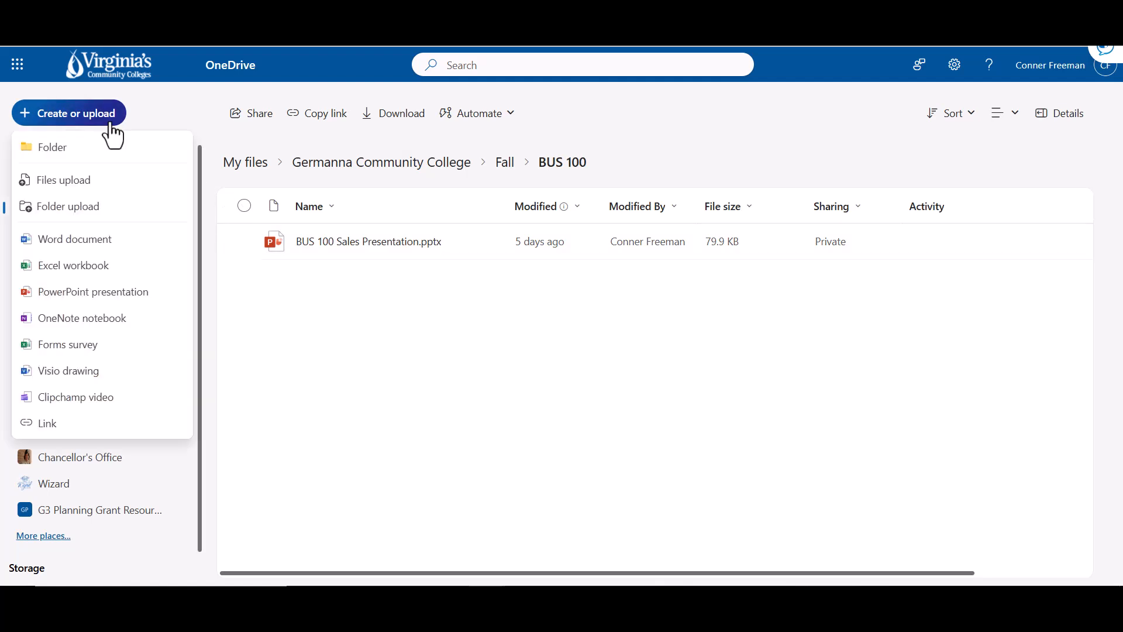
pyautogui.click(135, 186)
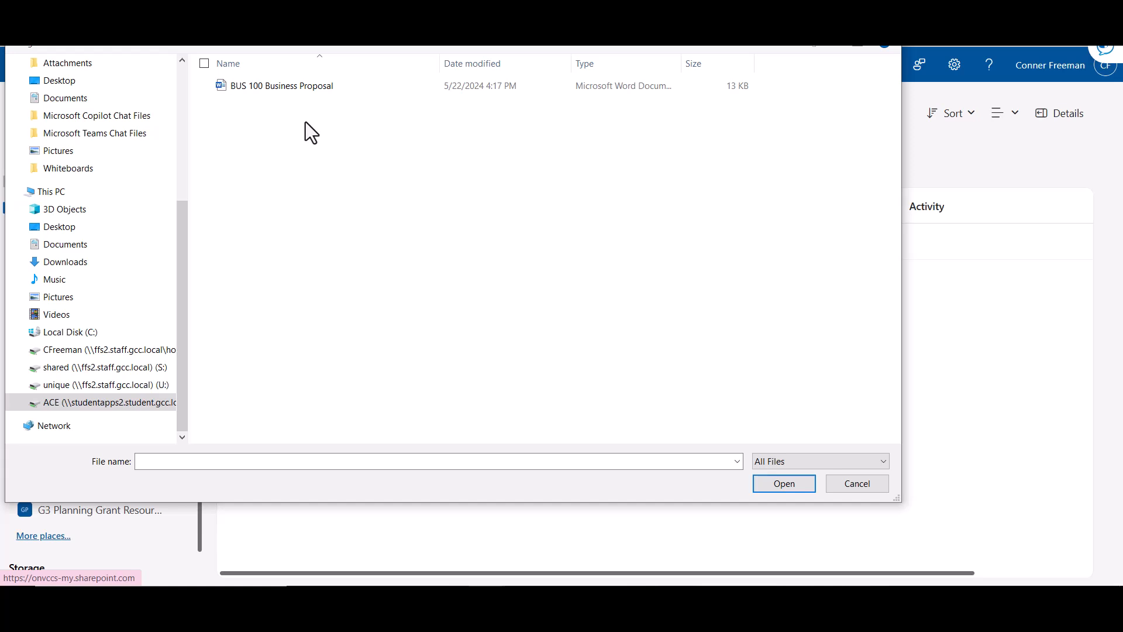
pyautogui.click(361, 92)
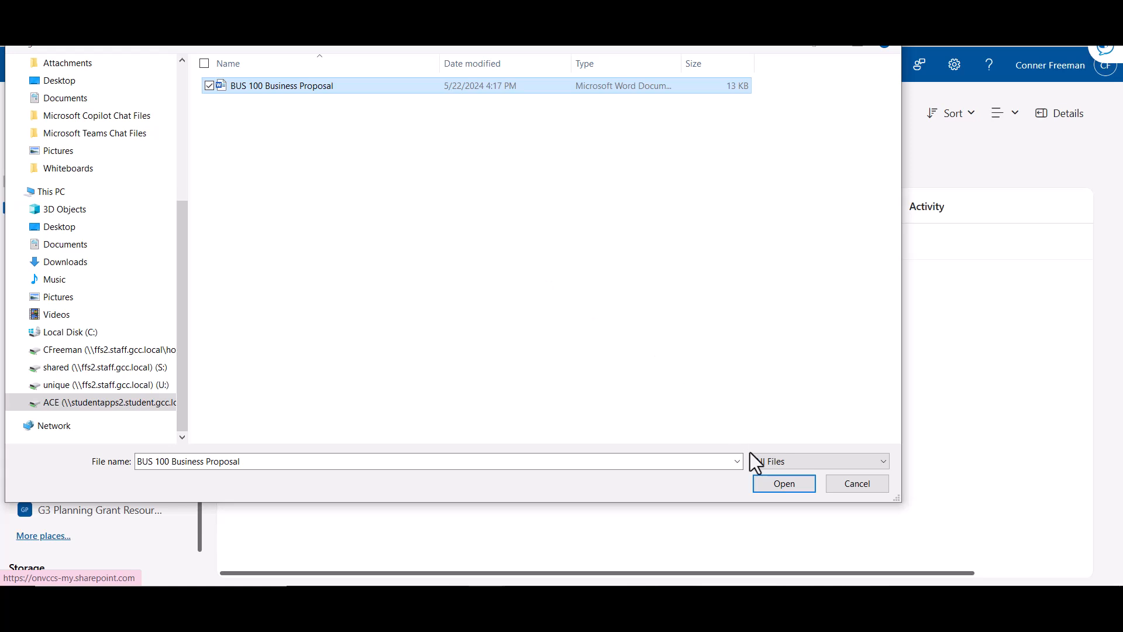
pyautogui.click(799, 487)
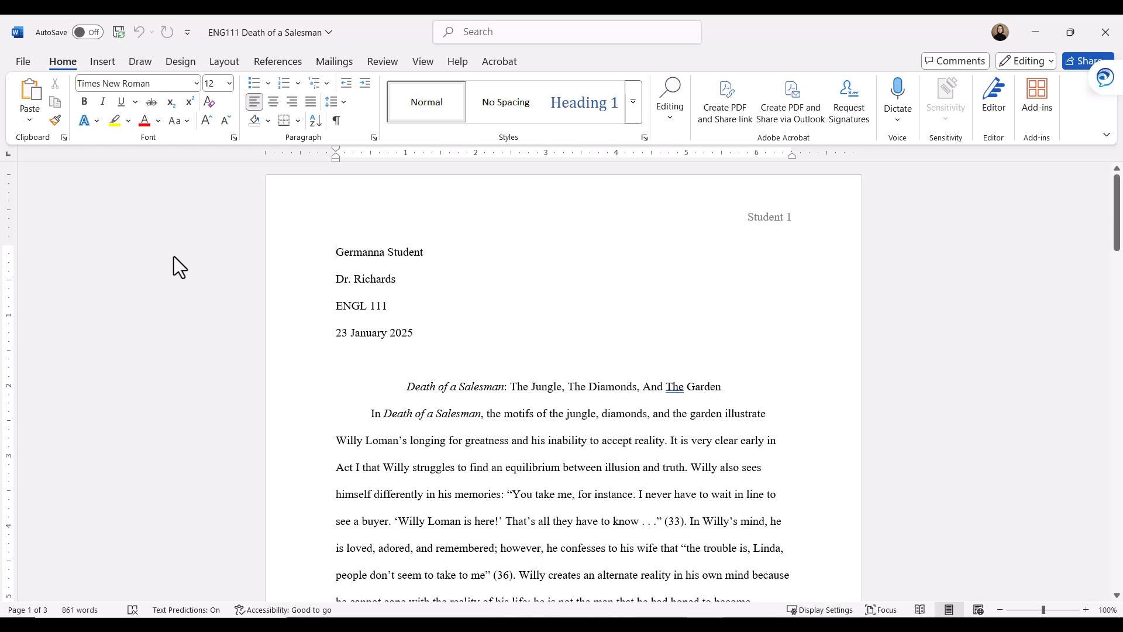
# In Word, start saving a copy of ENG111 Death of a Salesman and browse to the personal folder under Users on Local Disk (C:)
pyautogui.click(22, 60)
pyautogui.click(78, 257)
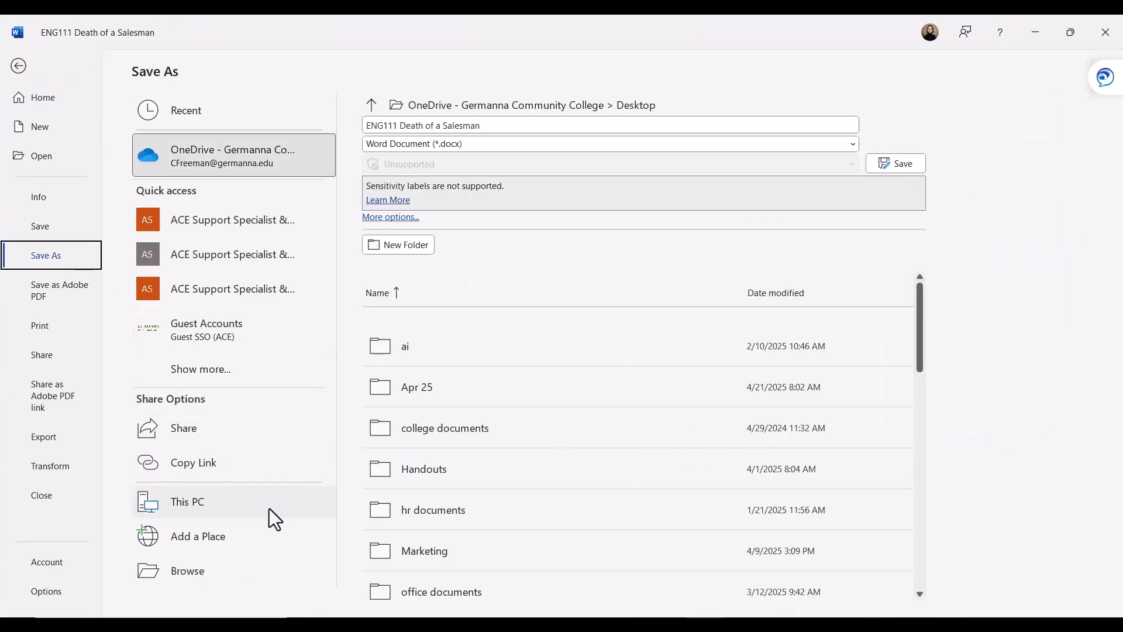
pyautogui.click(307, 569)
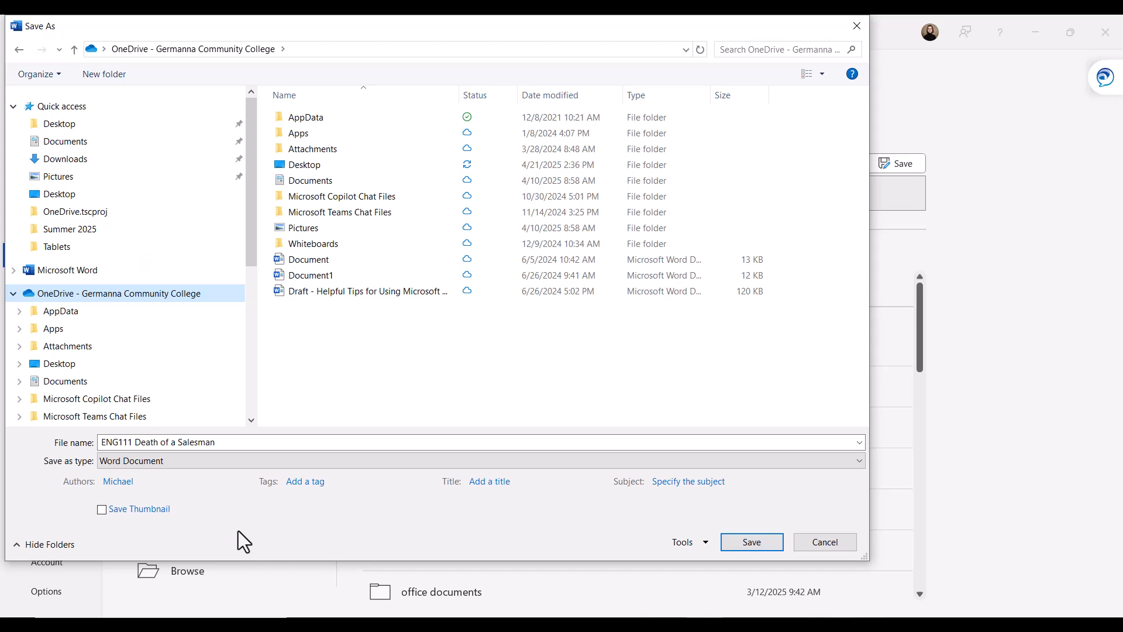
pyautogui.moveTo(254, 226); pyautogui.dragTo(251, 406)
pyautogui.click(230, 311)
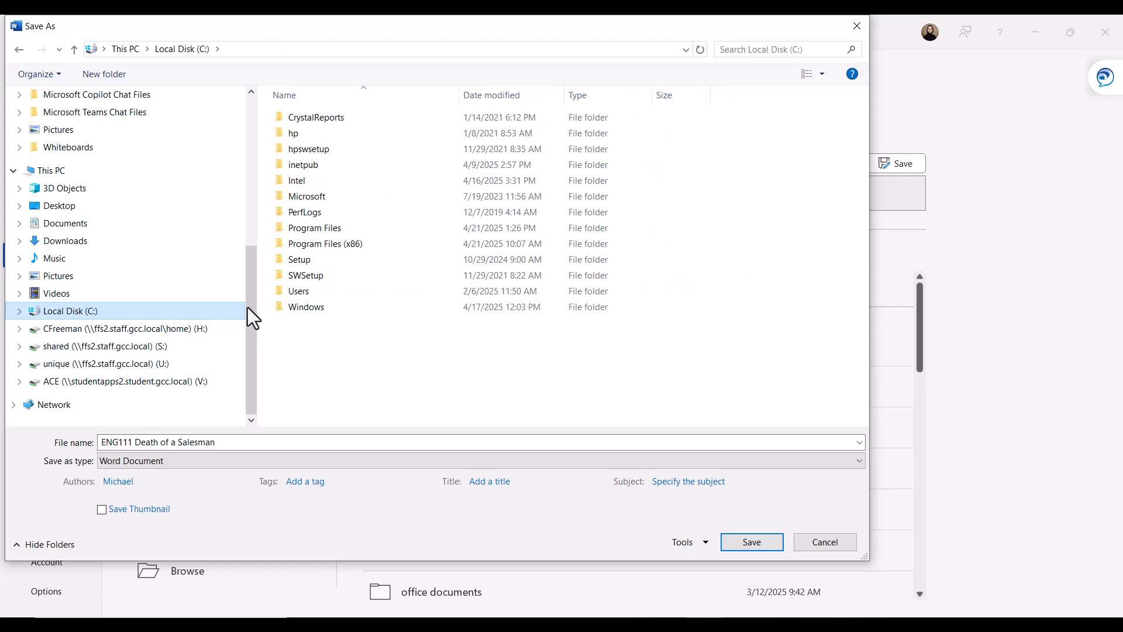
pyautogui.doubleClick(355, 290)
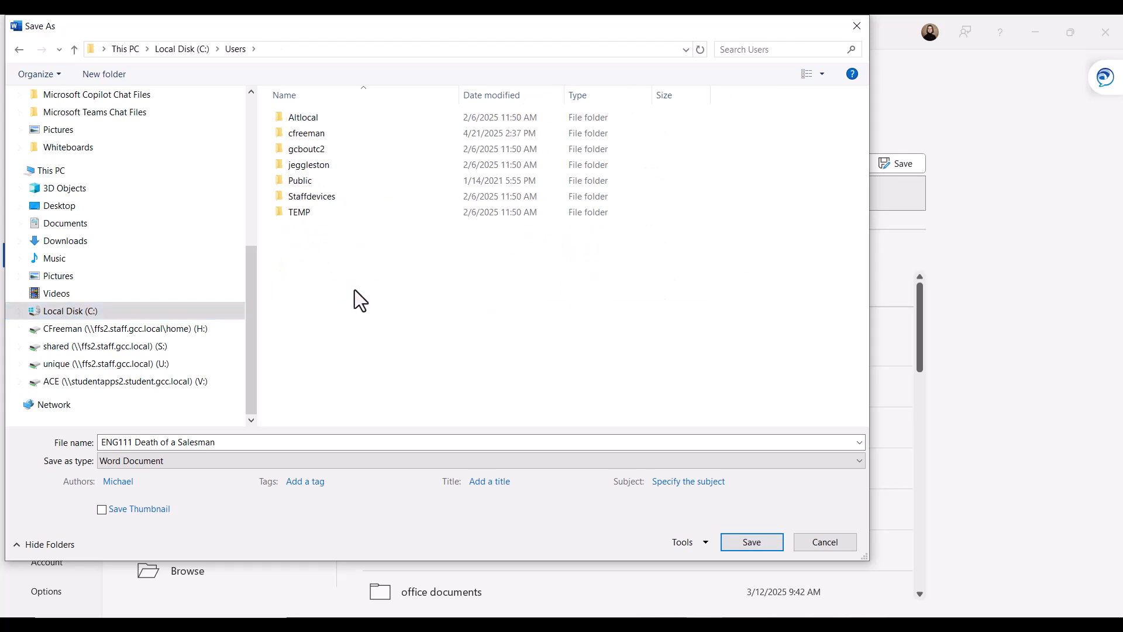
pyautogui.click(398, 136)
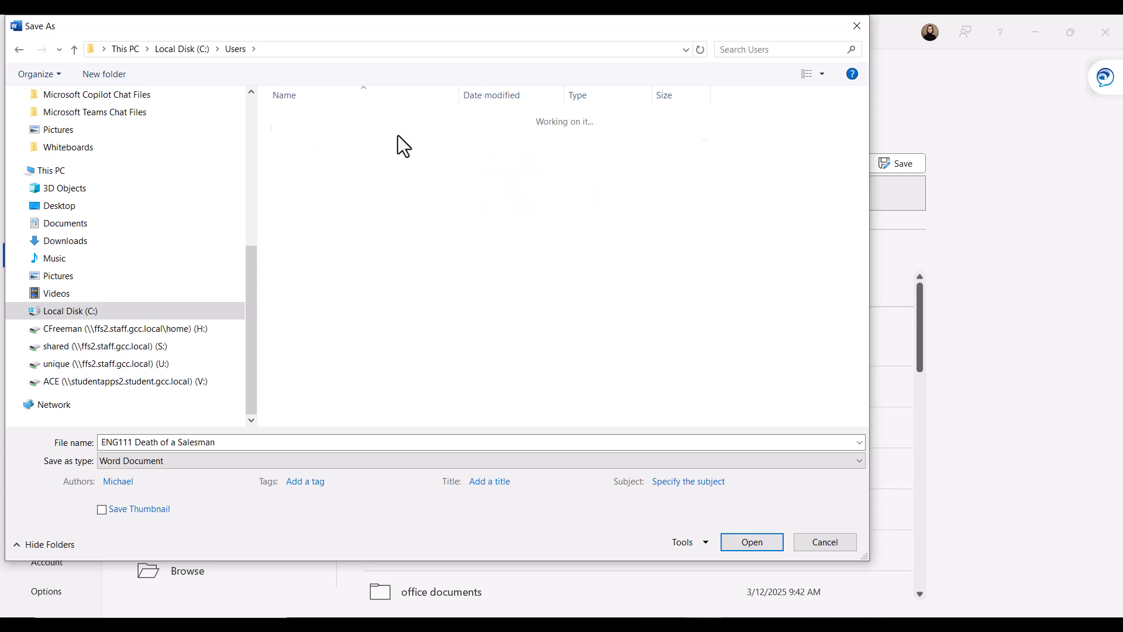
pyautogui.doubleClick(398, 136)
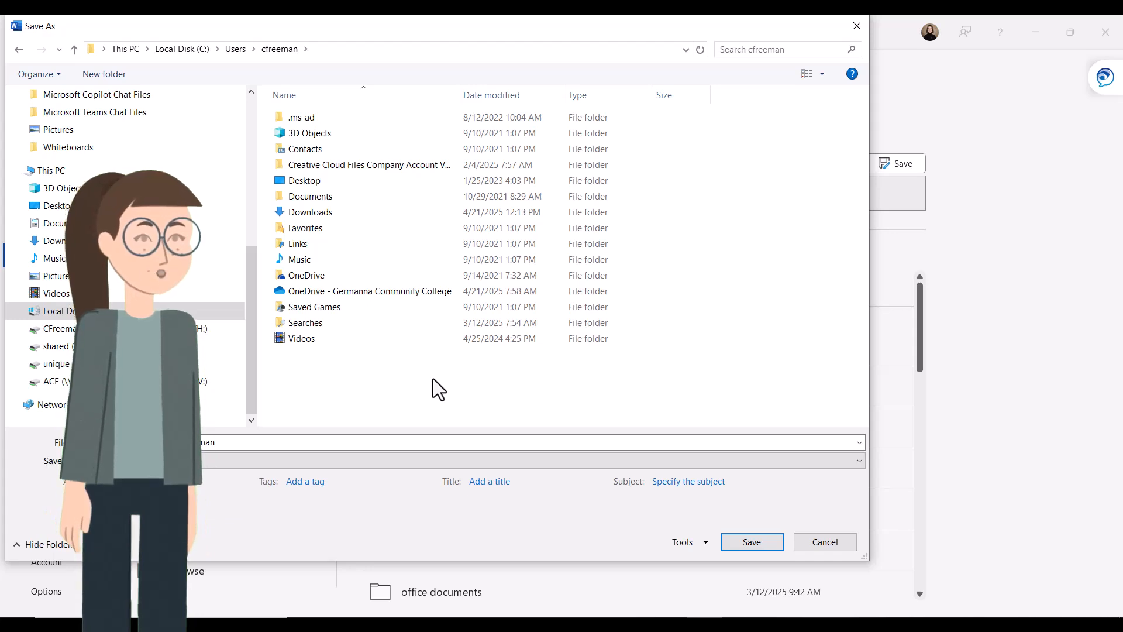
# Create a folder named ENG 111 in the personal user folder and save the ENG111 Death of a Salesman document inside it
pyautogui.rightClick(432, 379)
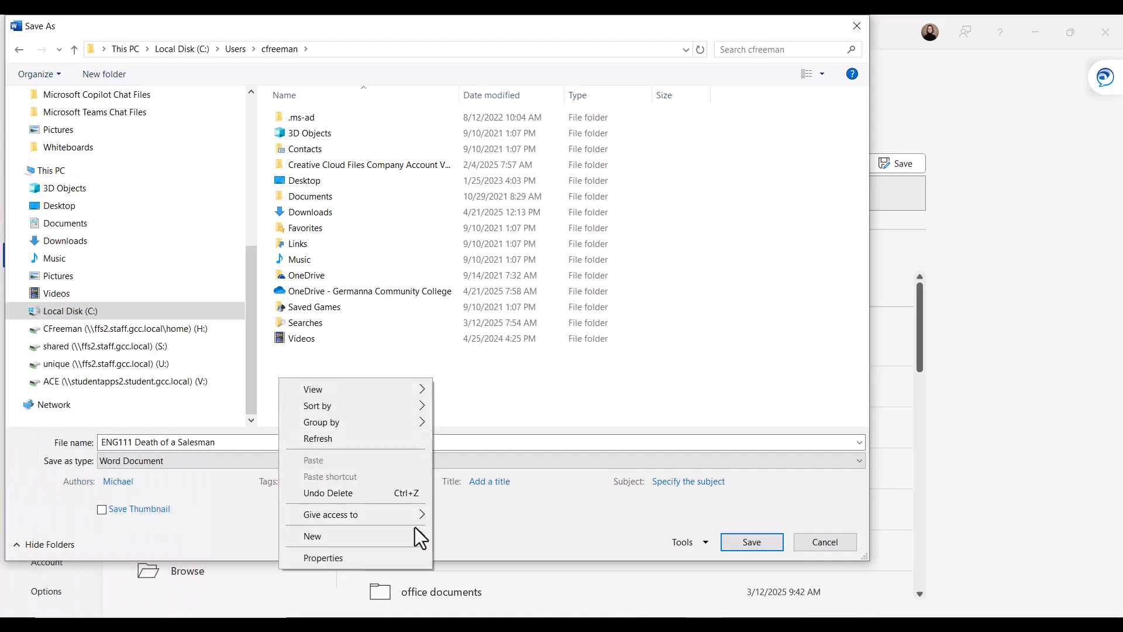
pyautogui.moveTo(416, 532)
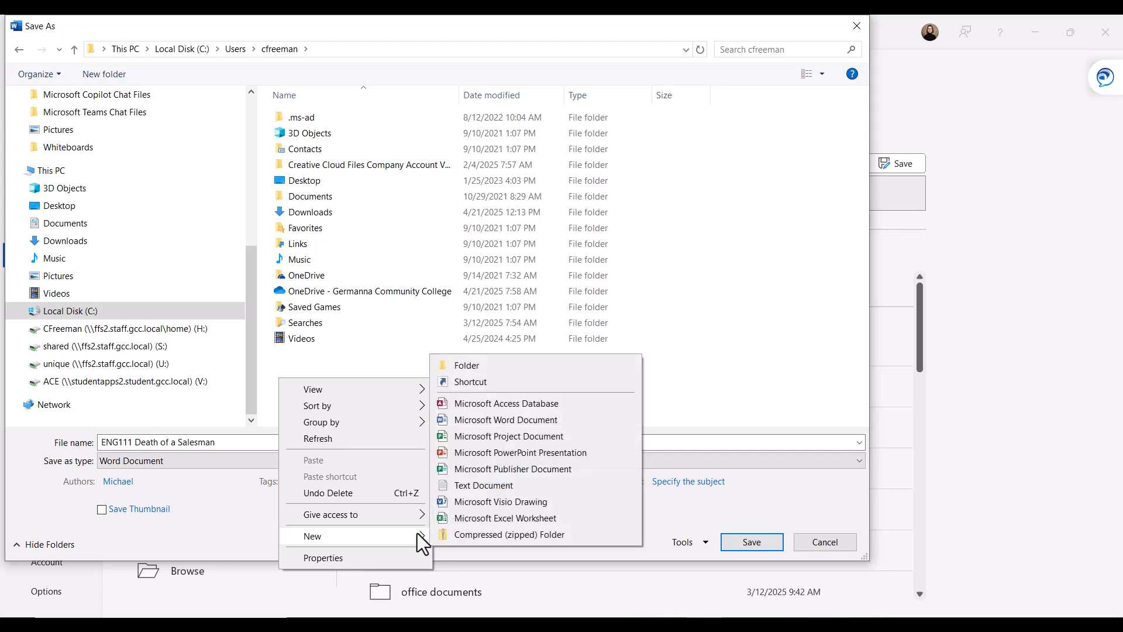
pyautogui.click(517, 368)
pyautogui.write('ENG 111')
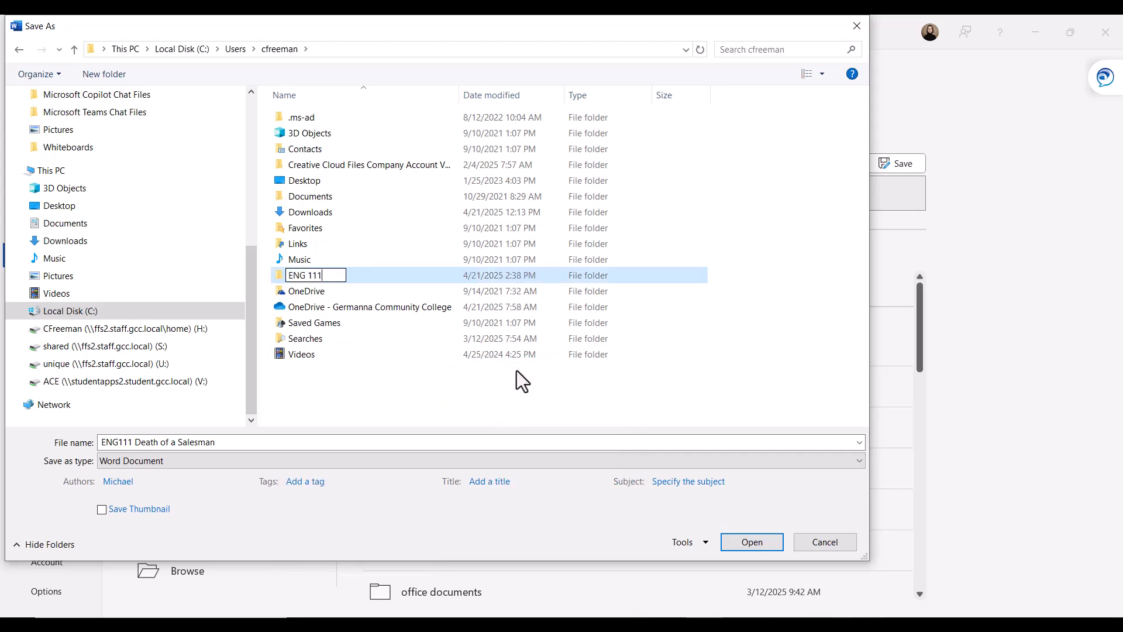
pyautogui.press('Return')
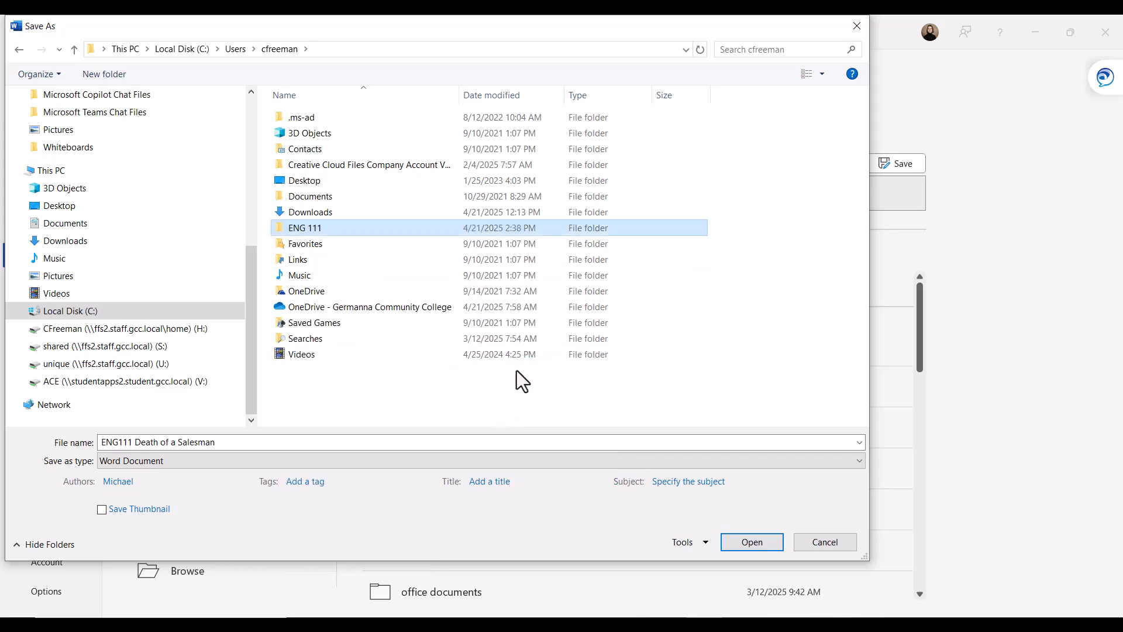
pyautogui.doubleClick(557, 229)
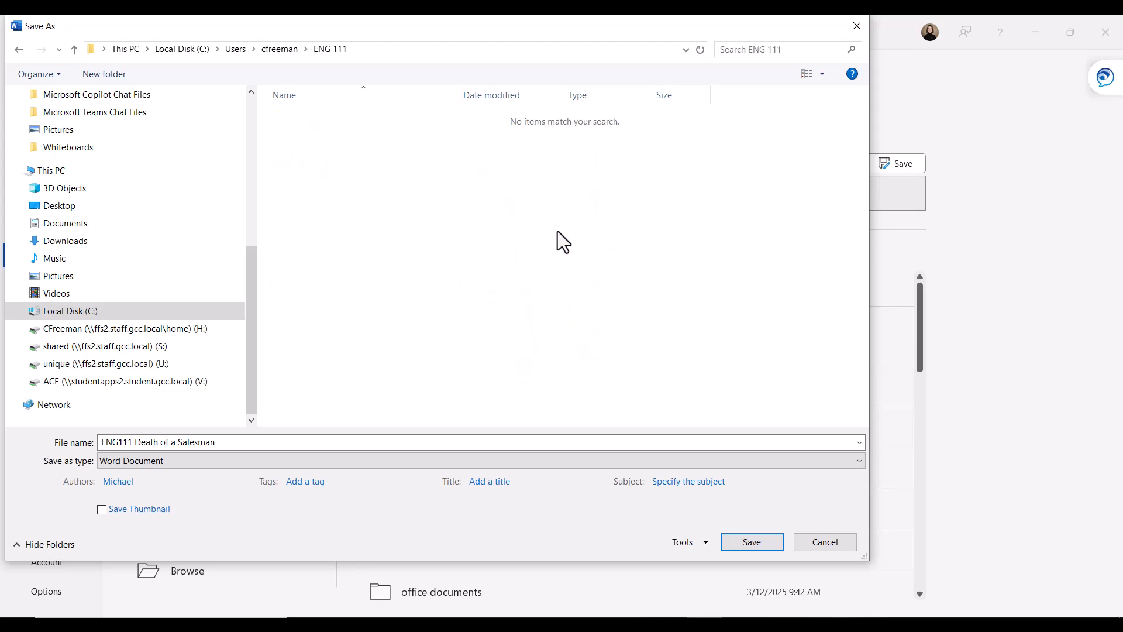
pyautogui.click(759, 550)
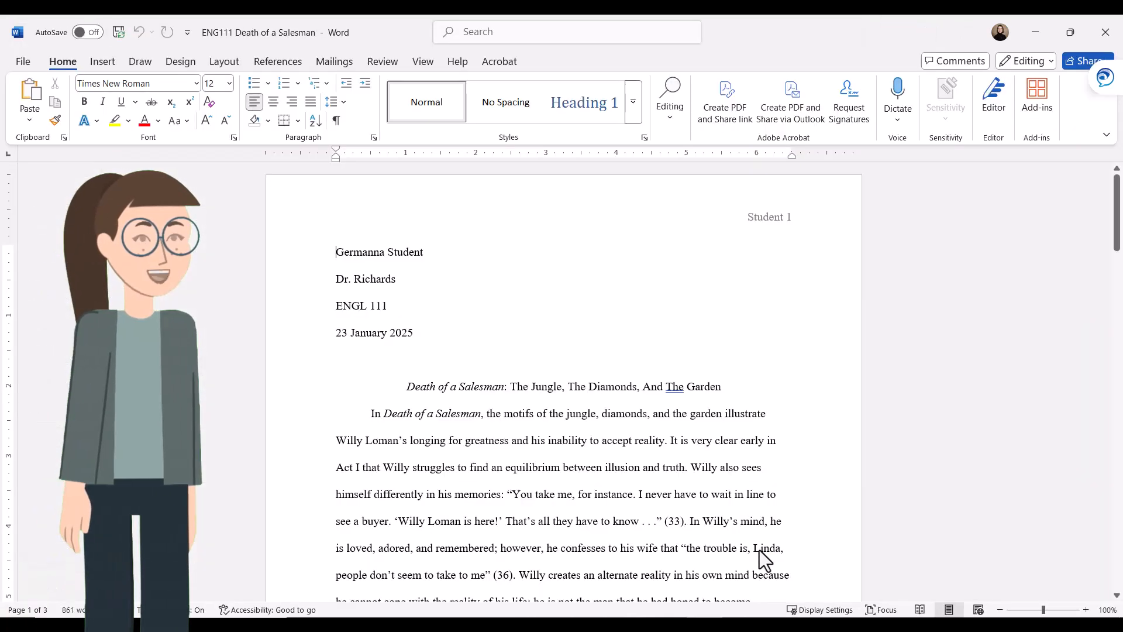